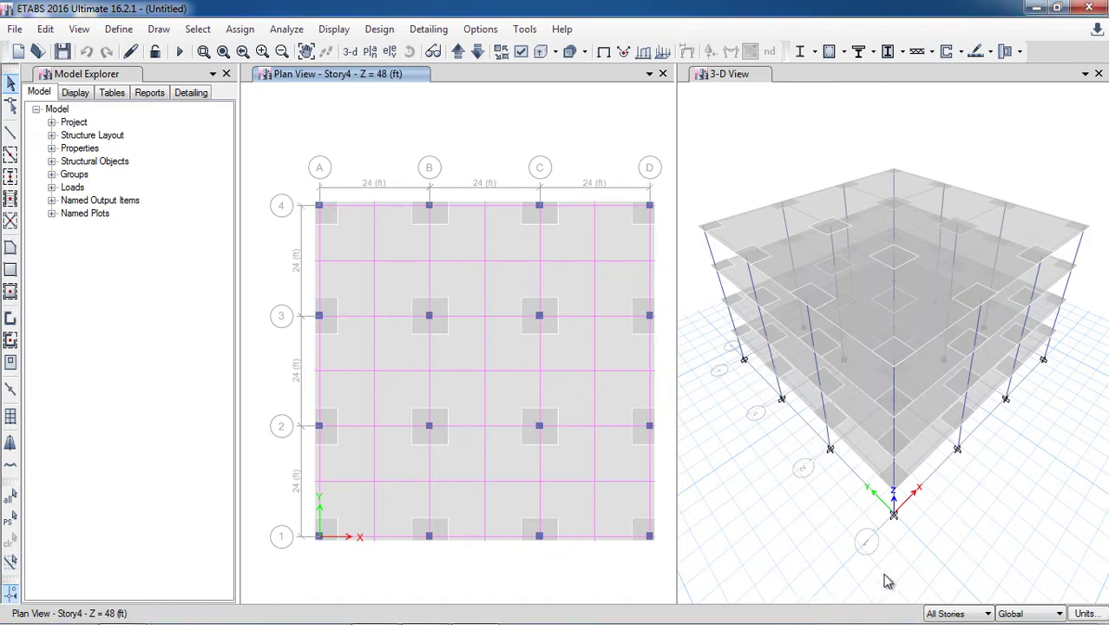
- Delete the drop panels along grid lines 4 and D on all stories
{"action": "left_click", "coordinate": [335, 222]}
{"action": "left_click", "coordinate": [443, 224]}
{"action": "left_click", "coordinate": [552, 220]}
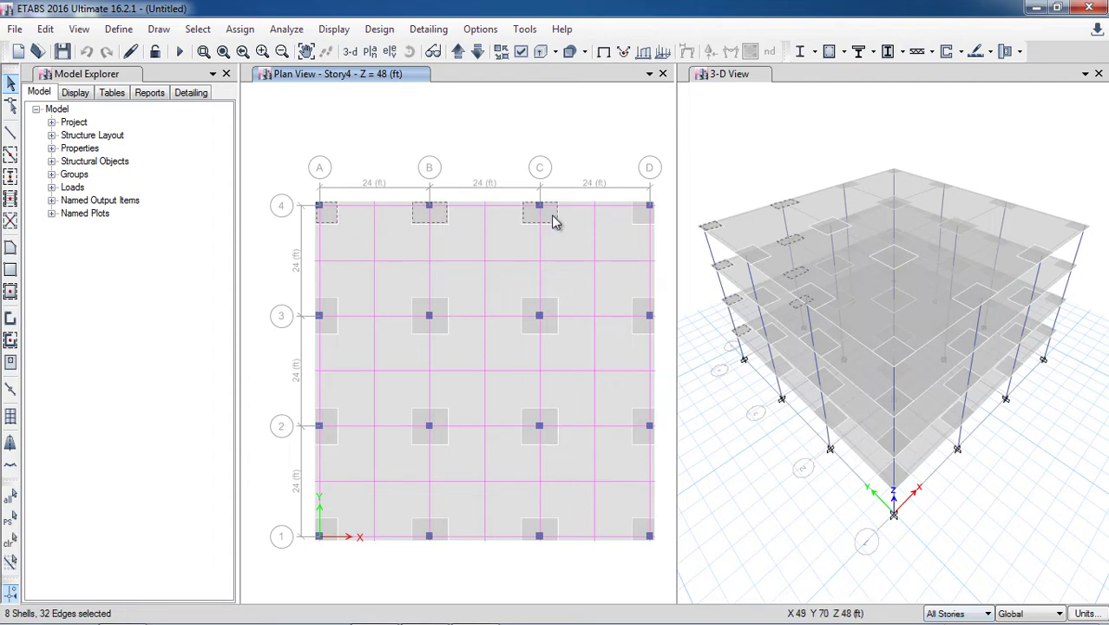
{"action": "left_click", "coordinate": [642, 314]}
{"action": "left_click", "coordinate": [642, 421]}
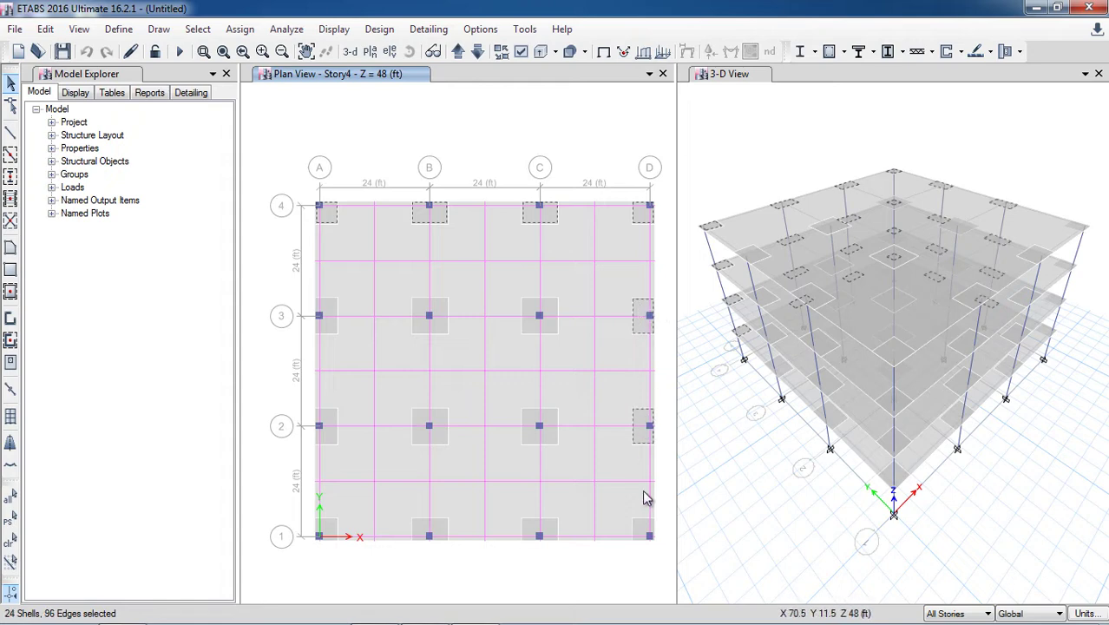
{"action": "left_click", "coordinate": [644, 530]}
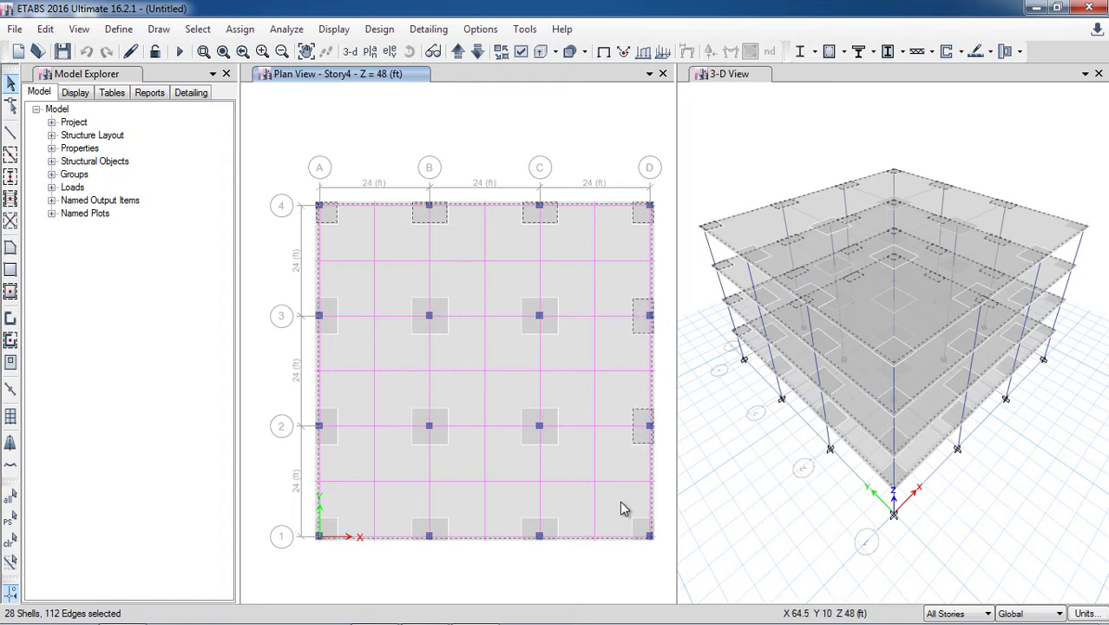
{"action": "left_click", "coordinate": [634, 532]}
{"action": "left_click", "coordinate": [644, 532]}
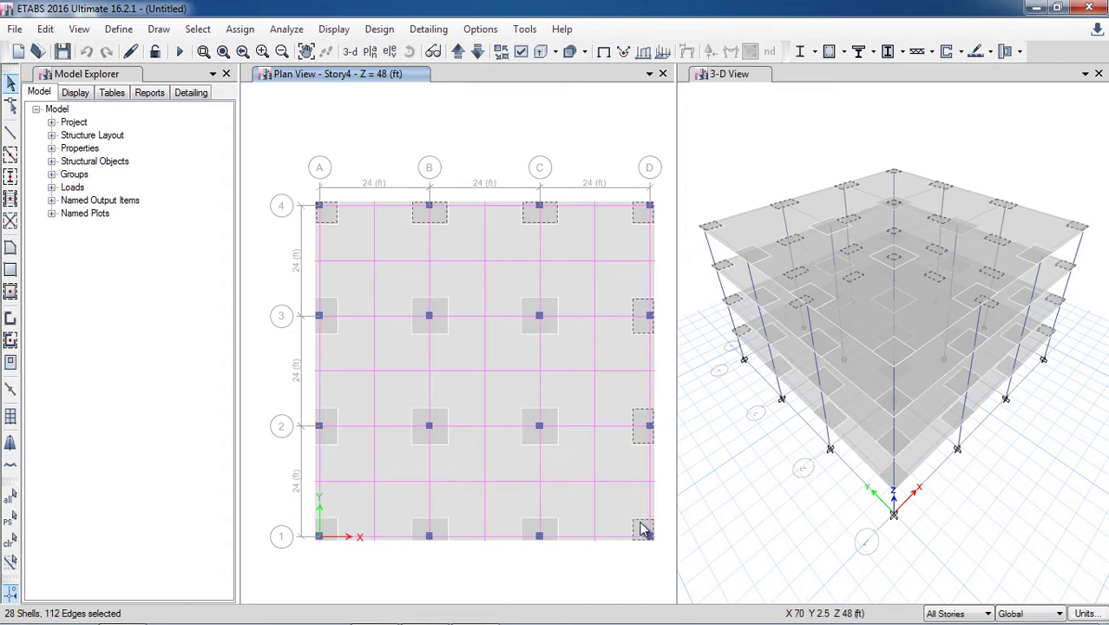
{"action": "key", "text": "ctrl+q"}
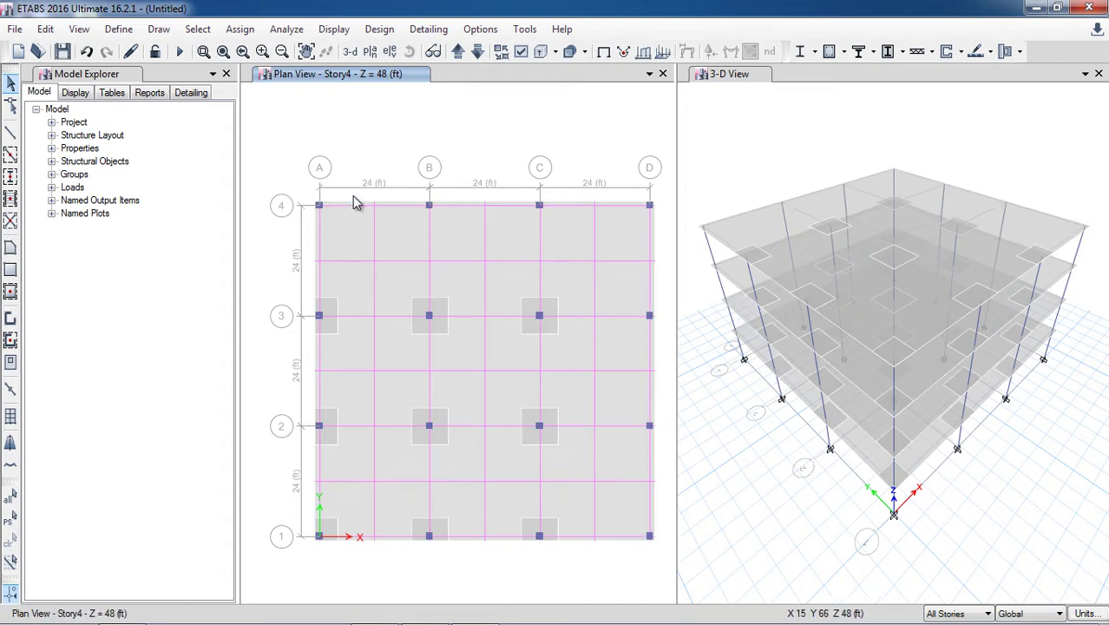
- Draw straight ConcBm beams along grid line 4, bay by bay from grid A to grid D
{"action": "left_click", "coordinate": [161, 31]}
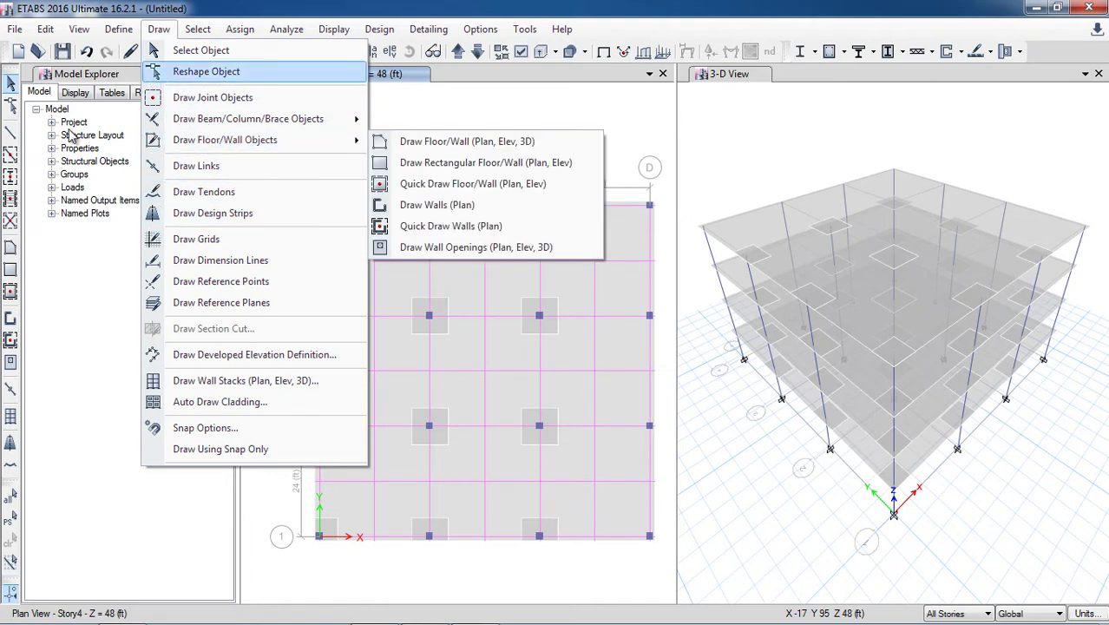
{"action": "left_click", "coordinate": [10, 133]}
{"action": "left_click", "coordinate": [229, 514]}
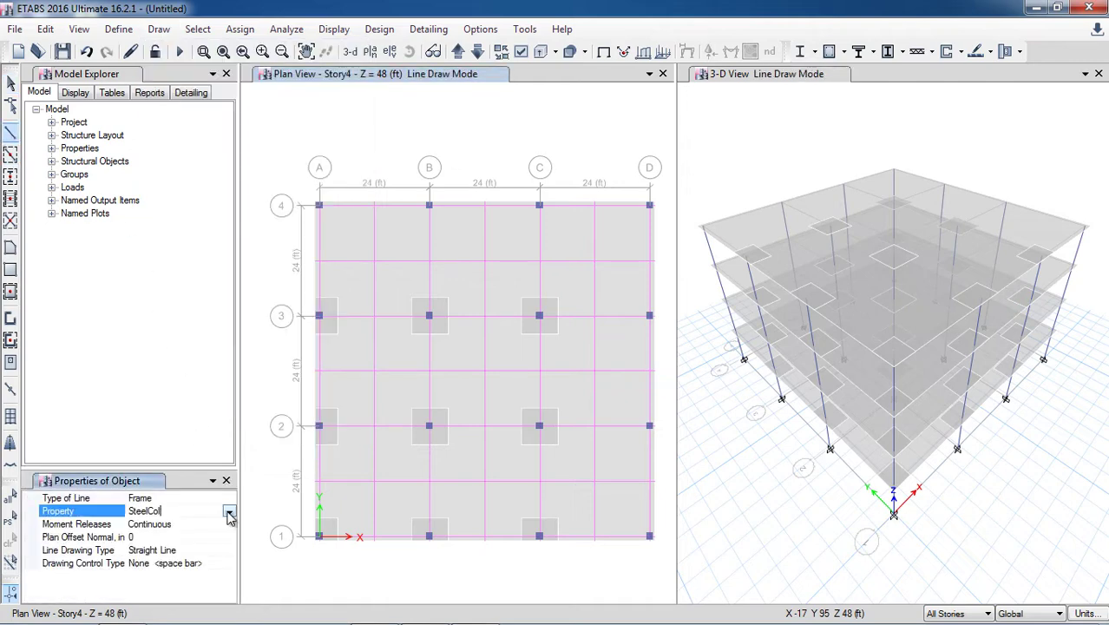
{"action": "left_click", "coordinate": [230, 514]}
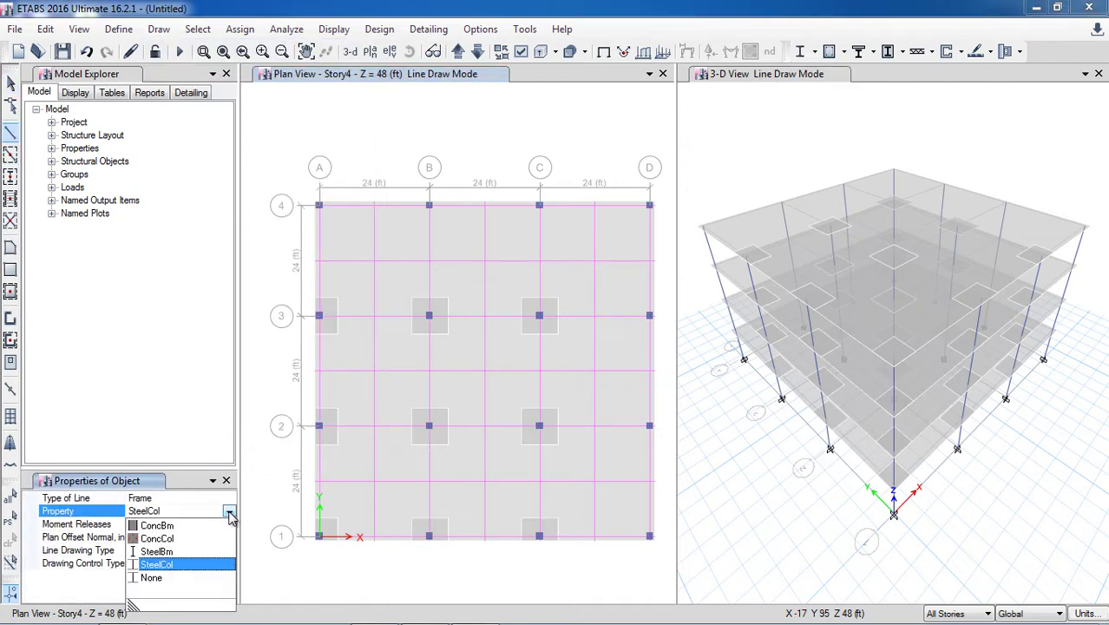
{"action": "left_click", "coordinate": [165, 526]}
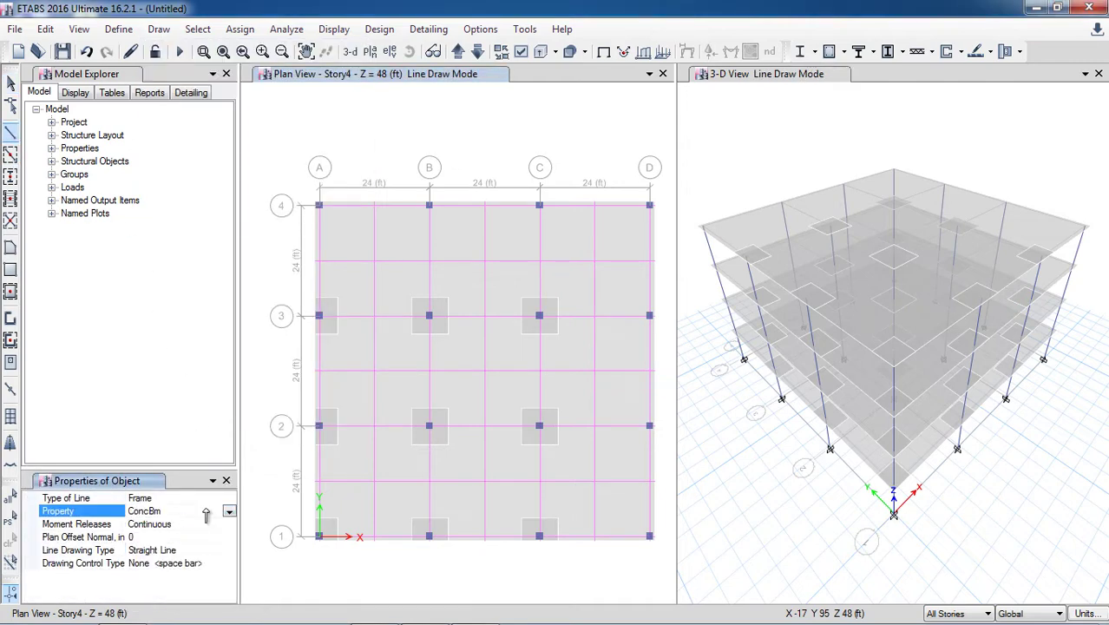
{"action": "left_click", "coordinate": [319, 206]}
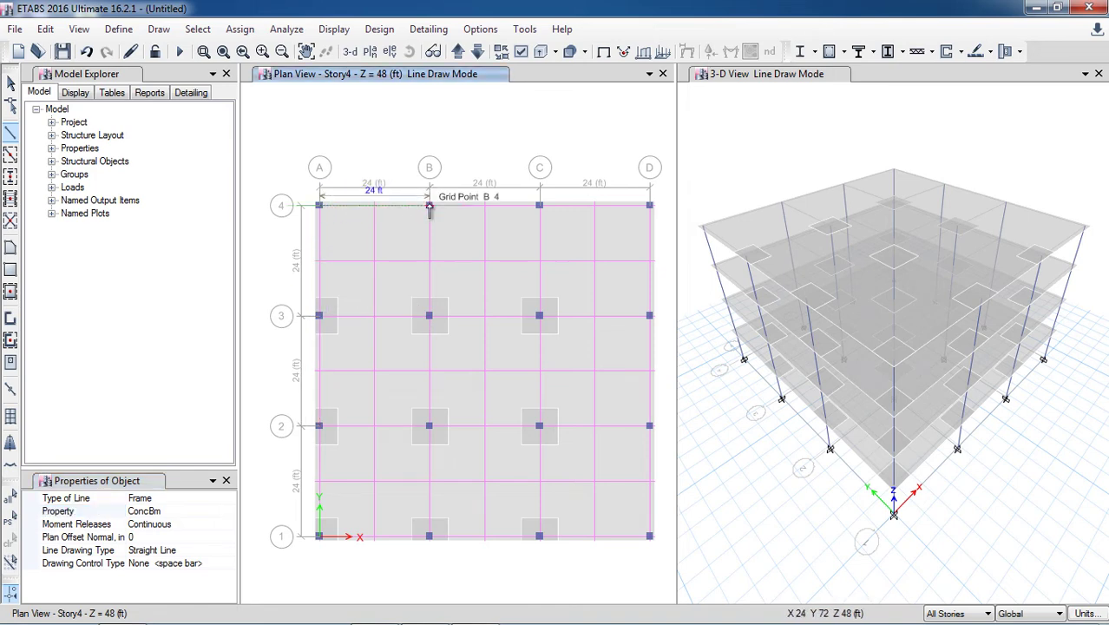
{"action": "left_click", "coordinate": [429, 206]}
{"action": "left_click", "coordinate": [539, 206]}
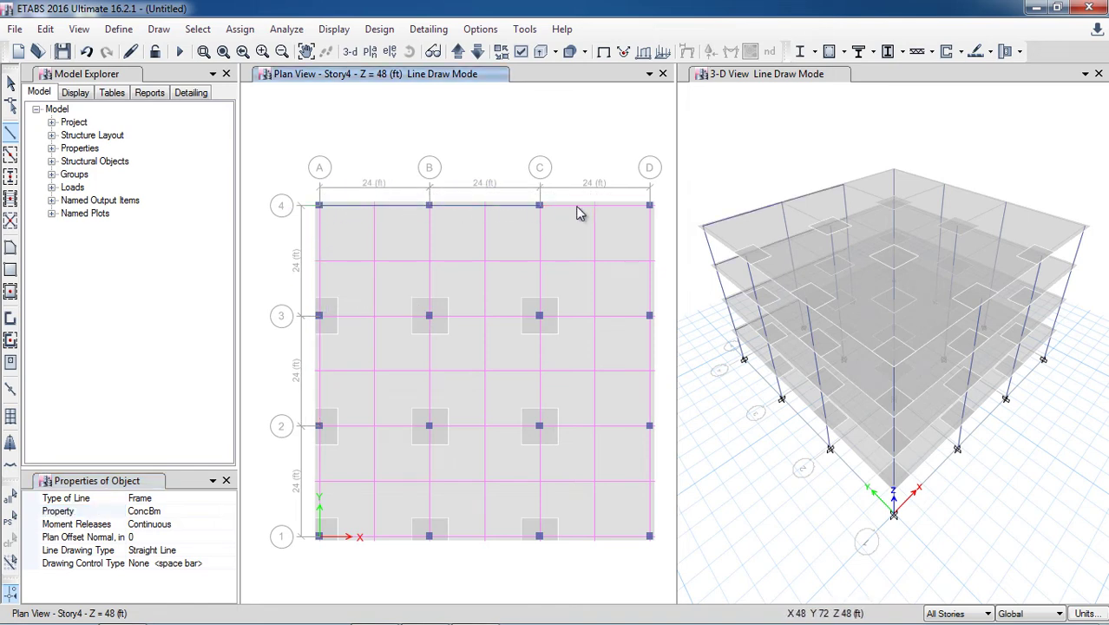
{"action": "left_click", "coordinate": [649, 206]}
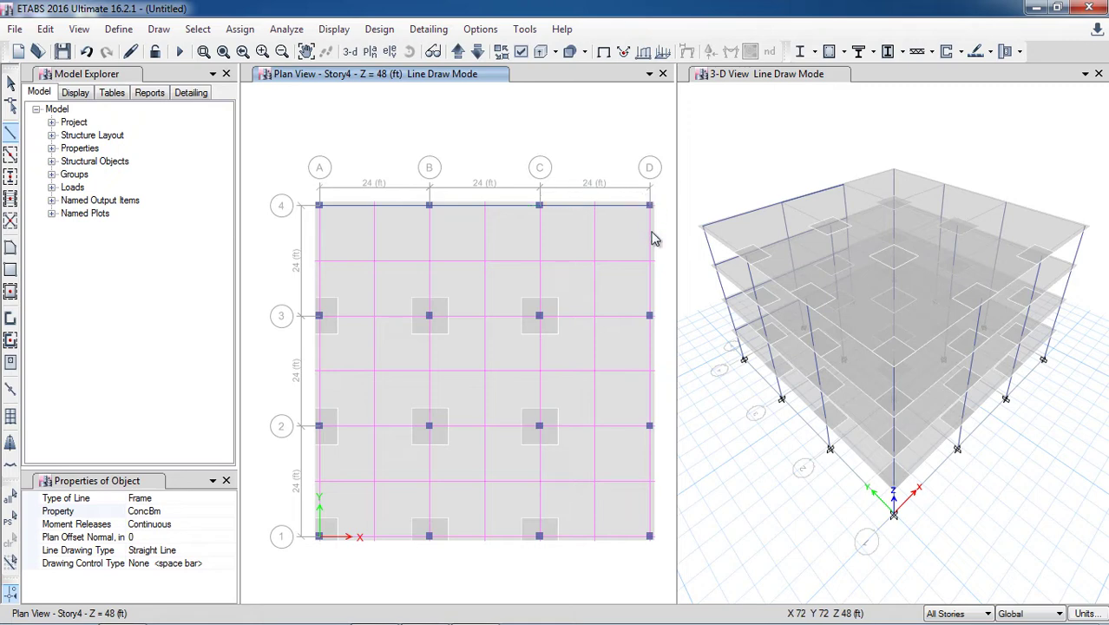
- Continue the ConcBm beams along grid line D, bay by bay from grid 4 to grid 1
{"action": "left_click", "coordinate": [651, 316]}
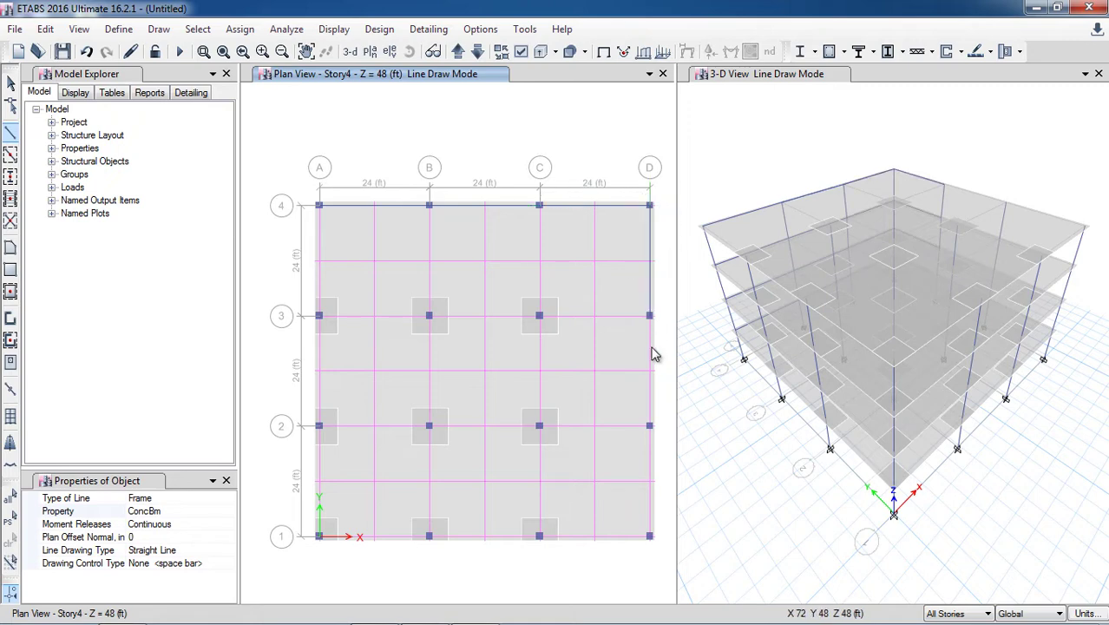
{"action": "left_click", "coordinate": [651, 426]}
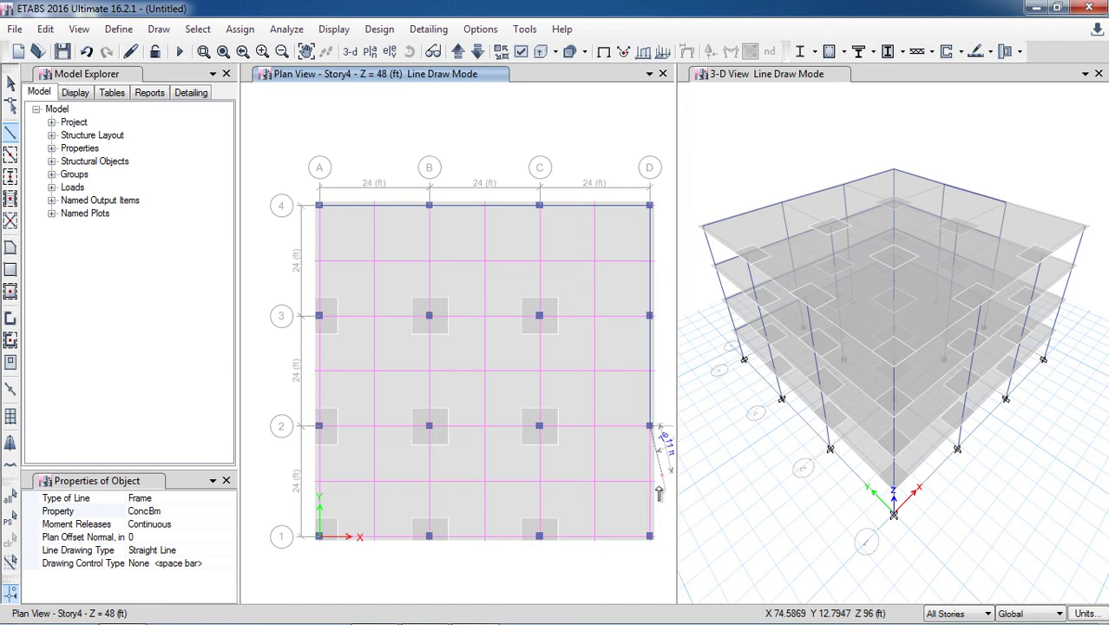
{"action": "left_click", "coordinate": [651, 537]}
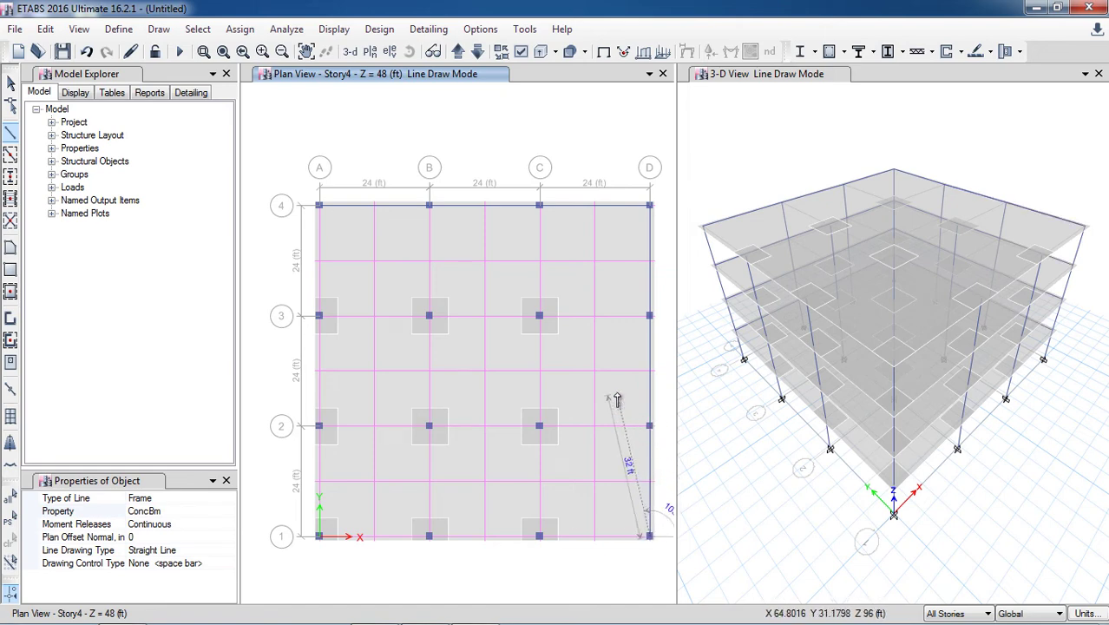
{"action": "key", "text": "Escape"}
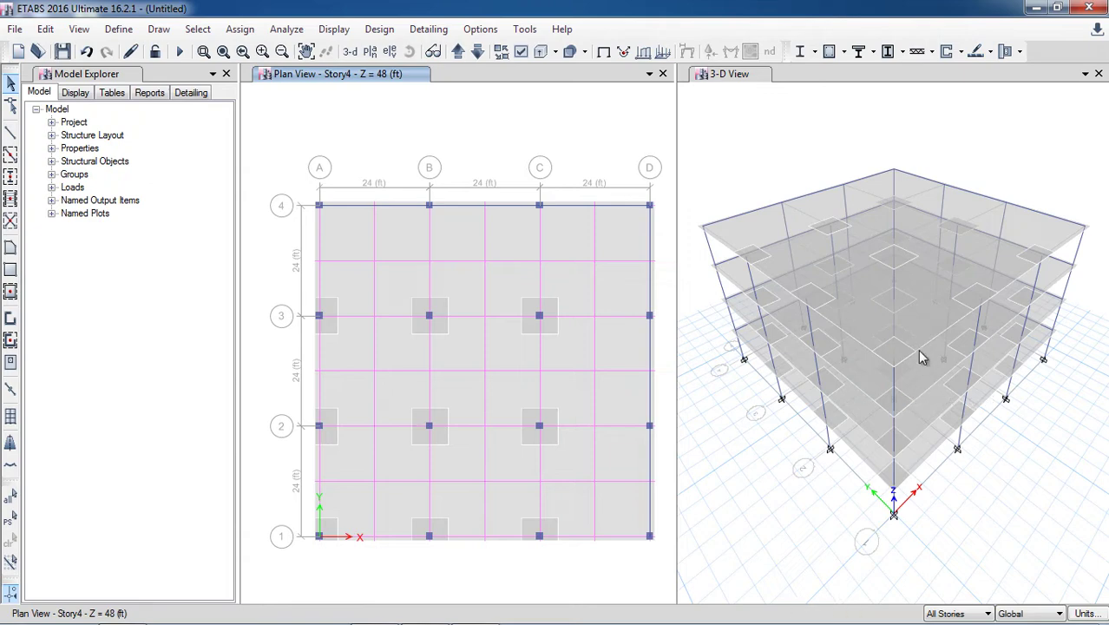
- Show the 3-D view with extruded frames and extruded shells
{"action": "left_click", "coordinate": [771, 76]}
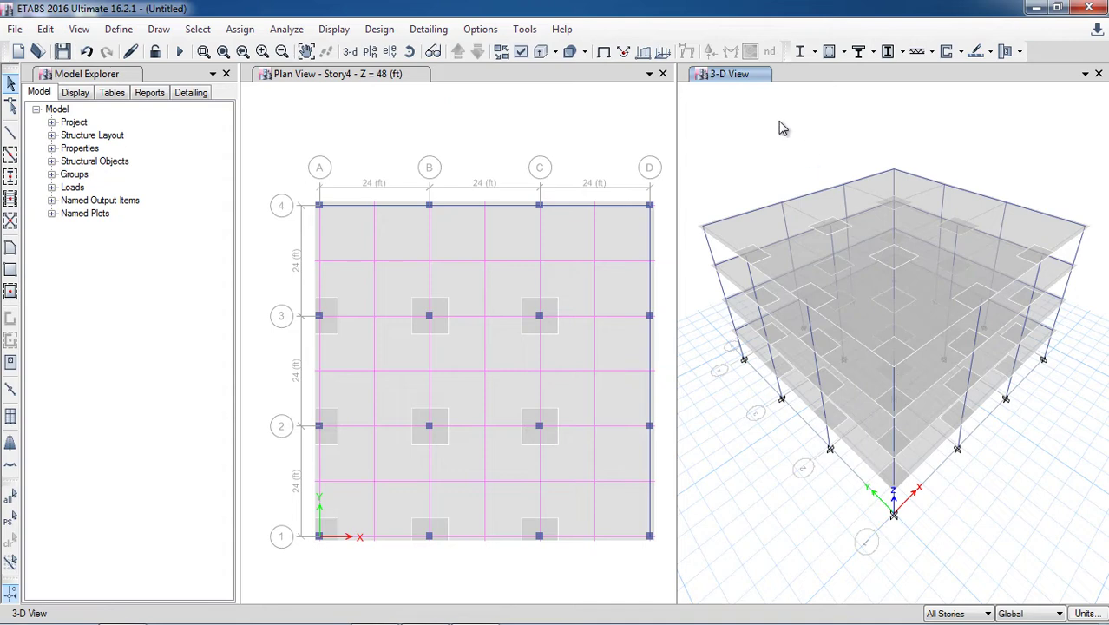
{"action": "left_click", "coordinate": [519, 51]}
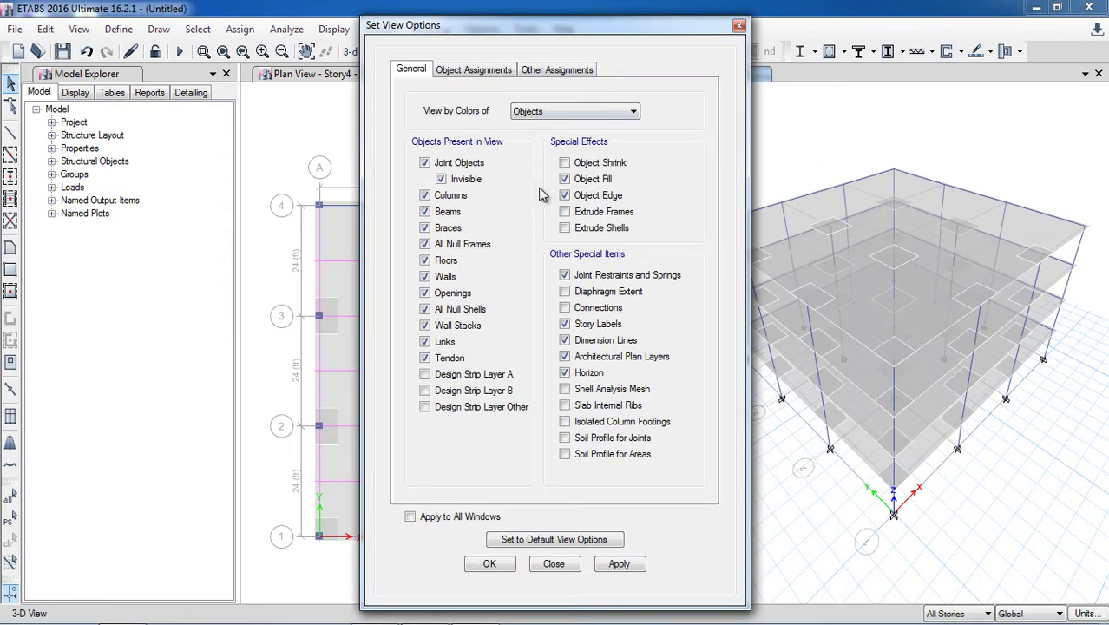
{"action": "left_click", "coordinate": [586, 233]}
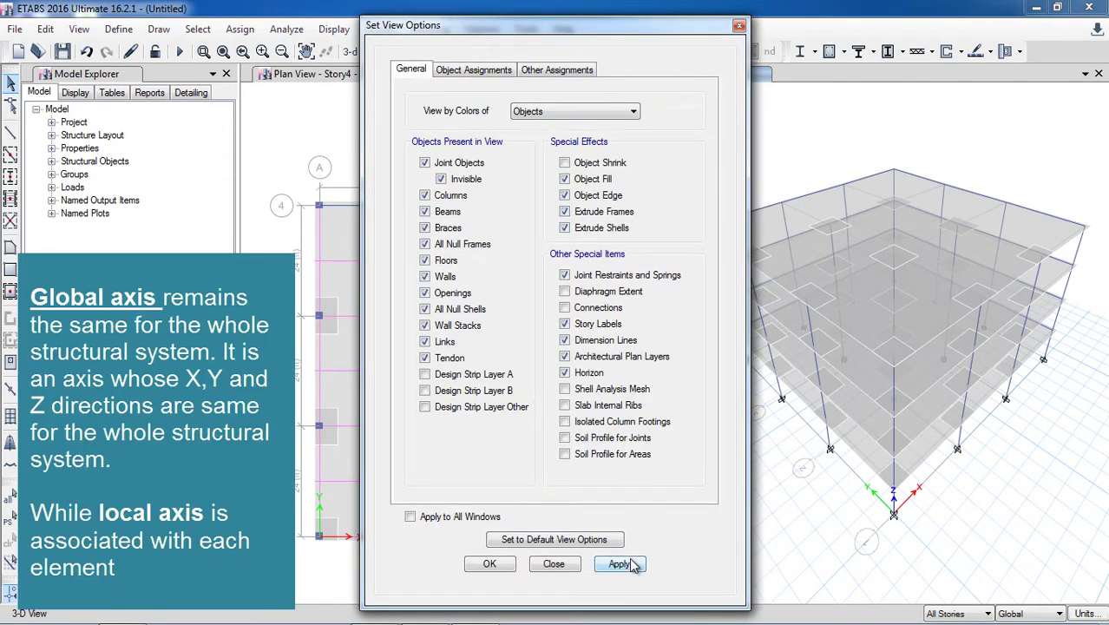
{"action": "left_click", "coordinate": [635, 564]}
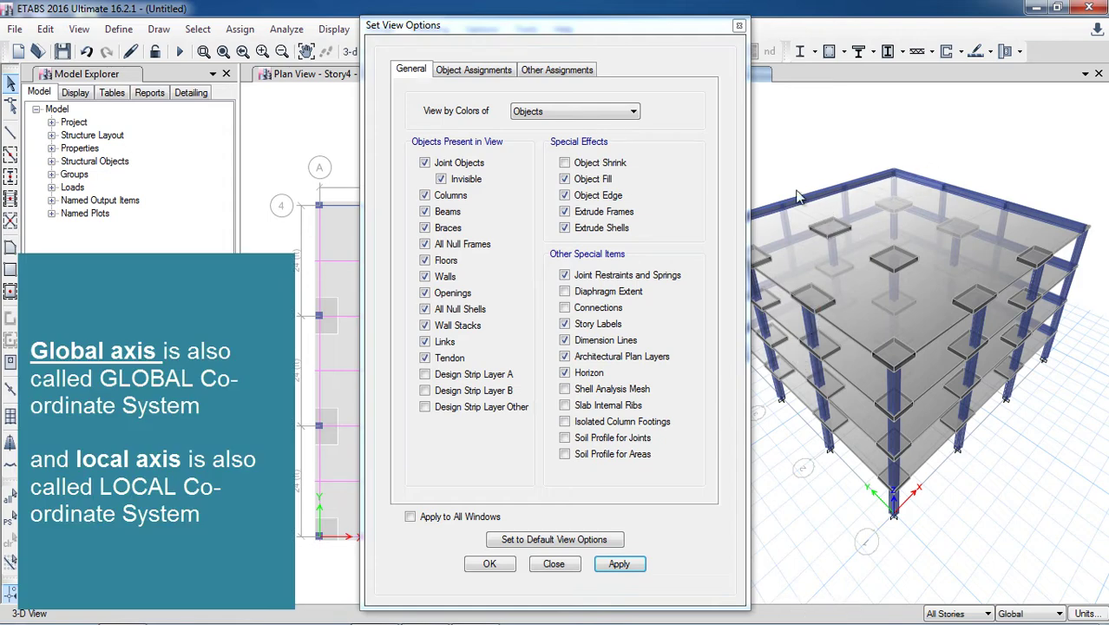
- Turn off the extruded display of frames and shells in the 3-D view
{"action": "left_click", "coordinate": [598, 216]}
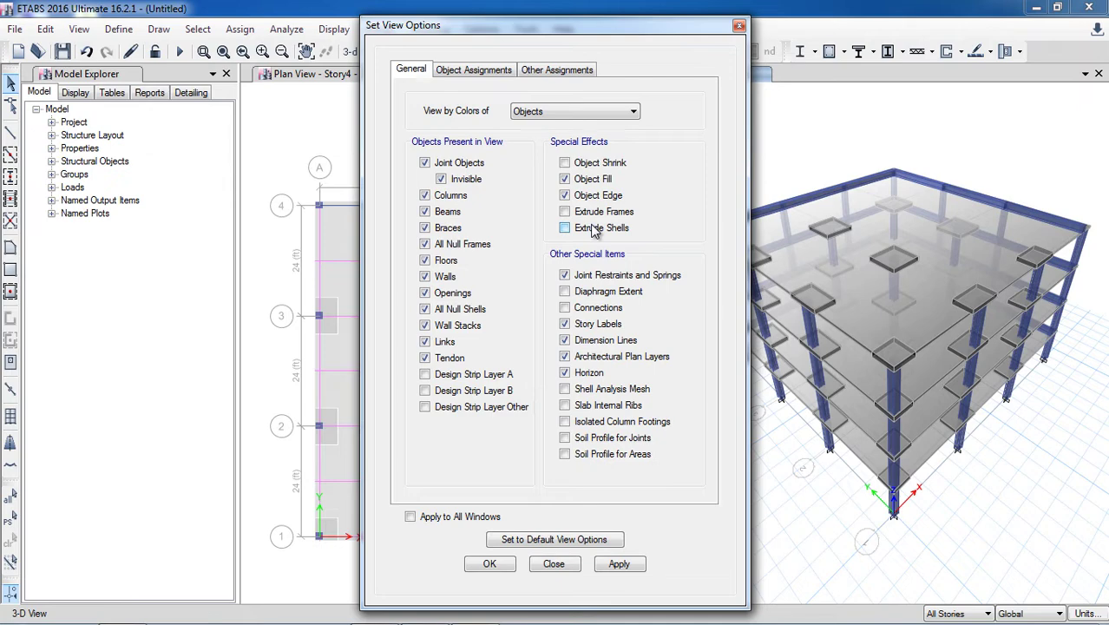
{"action": "left_click_drag", "start_coordinate": [610, 32], "coordinate": [515, 36]}
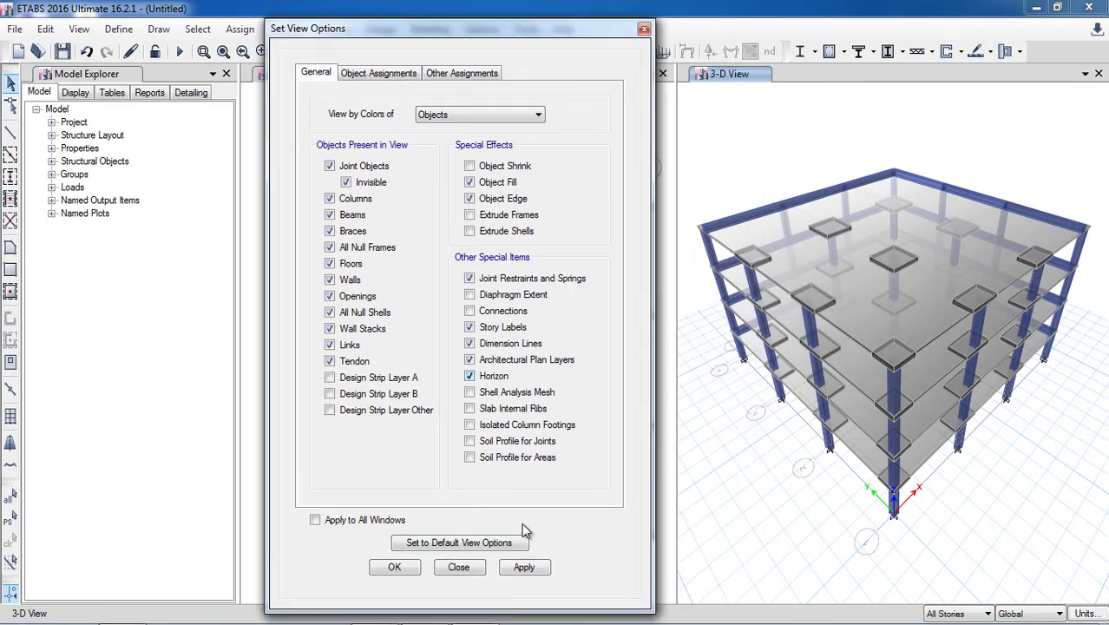
{"action": "left_click", "coordinate": [538, 568]}
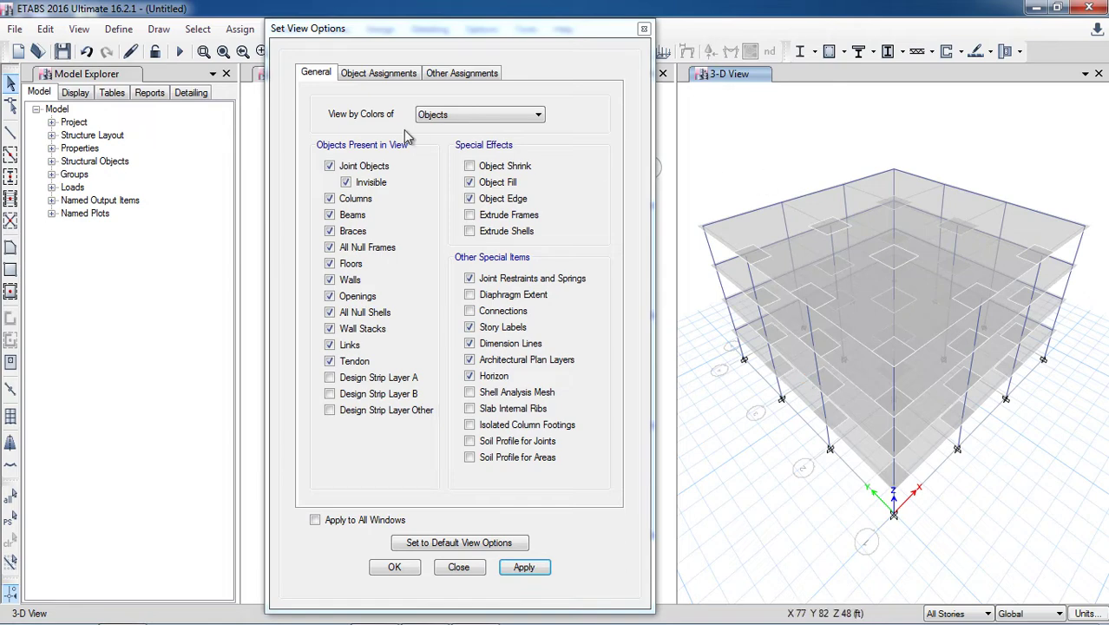
- Display the local axes of the shell objects in the 3-D view
{"action": "left_click", "coordinate": [378, 77]}
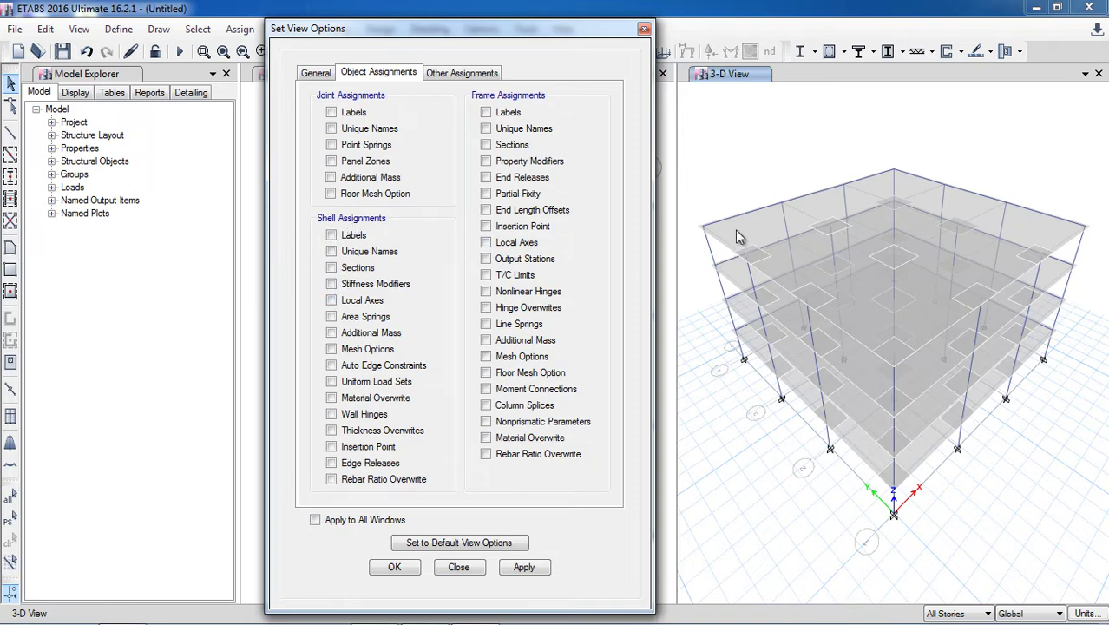
{"action": "left_click", "coordinate": [355, 302]}
{"action": "left_click", "coordinate": [524, 569]}
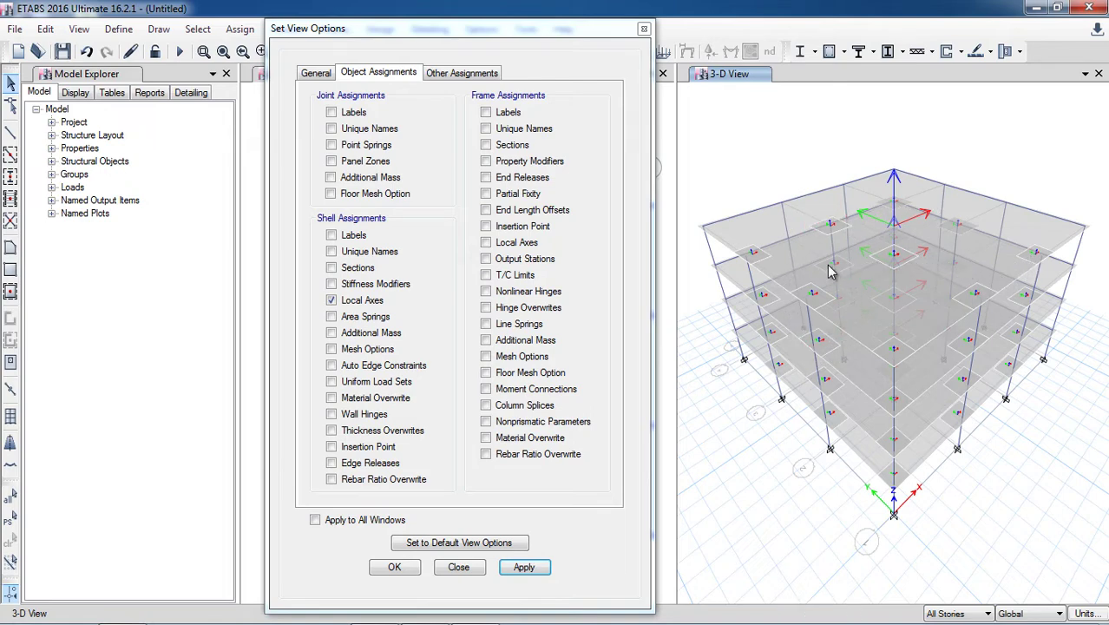
- Hide the shell local axes and display the frame local axes in the 3-D view
{"action": "left_click", "coordinate": [348, 302]}
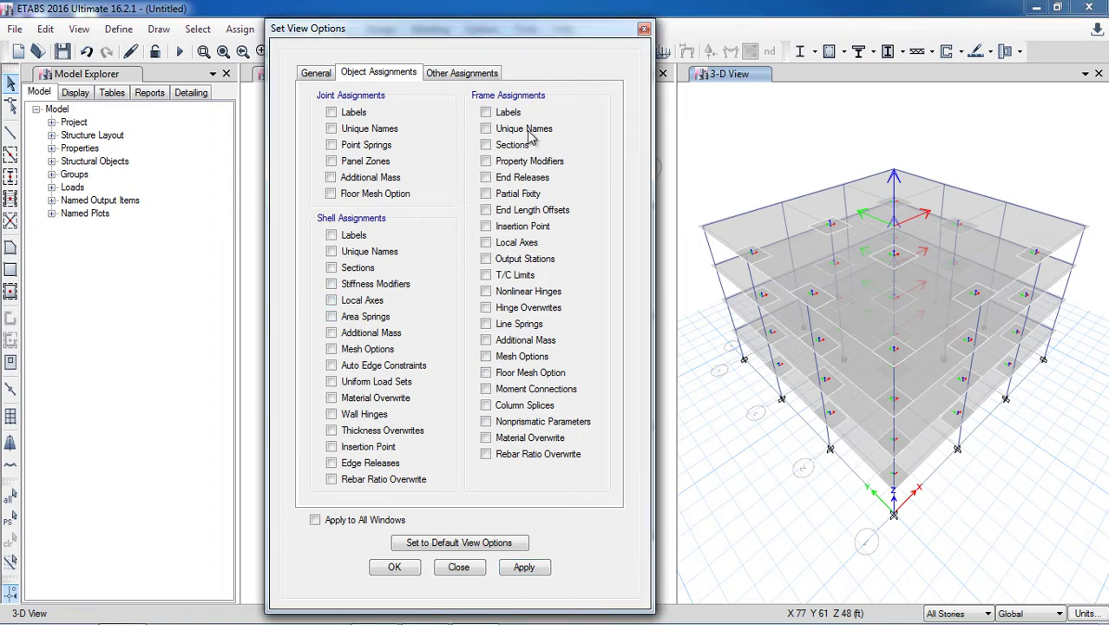
{"action": "left_click", "coordinate": [517, 249]}
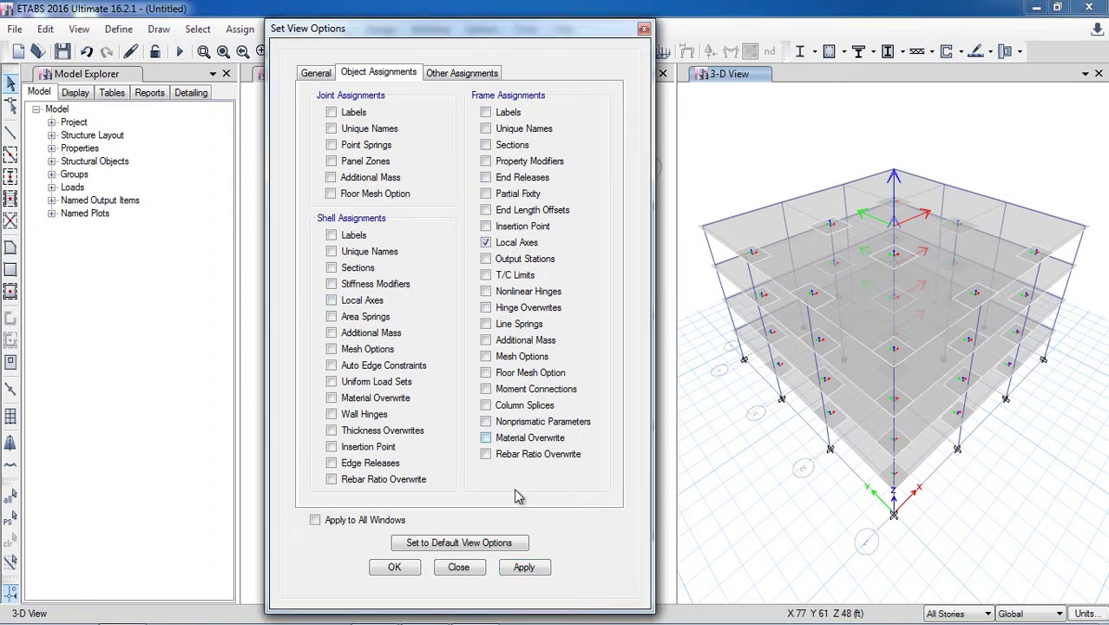
{"action": "left_click", "coordinate": [524, 566]}
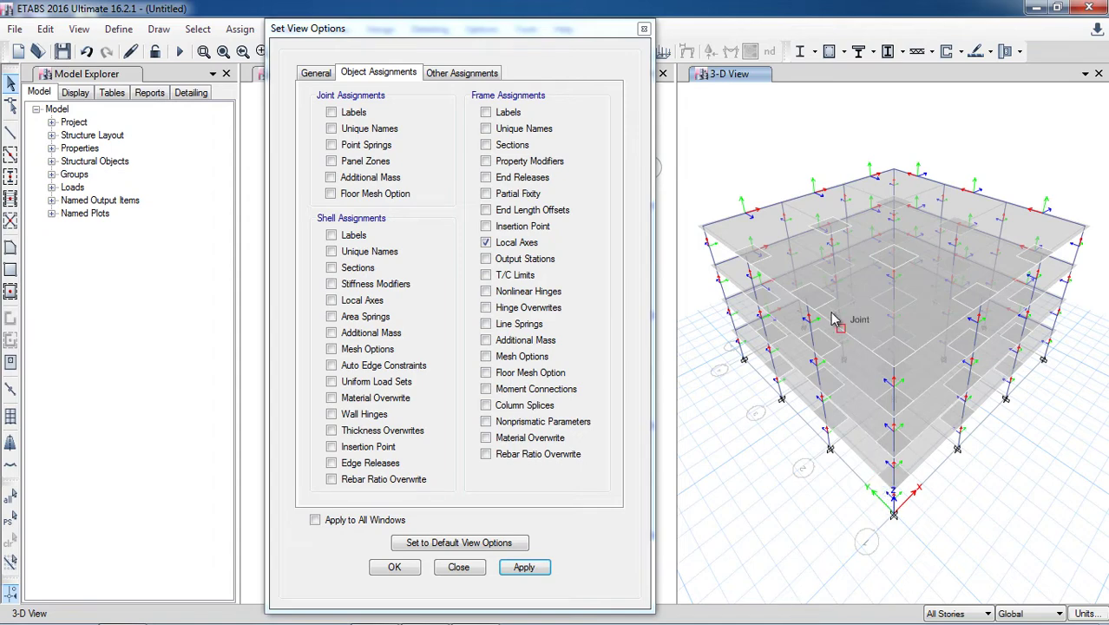
{"action": "left_click", "coordinate": [749, 216]}
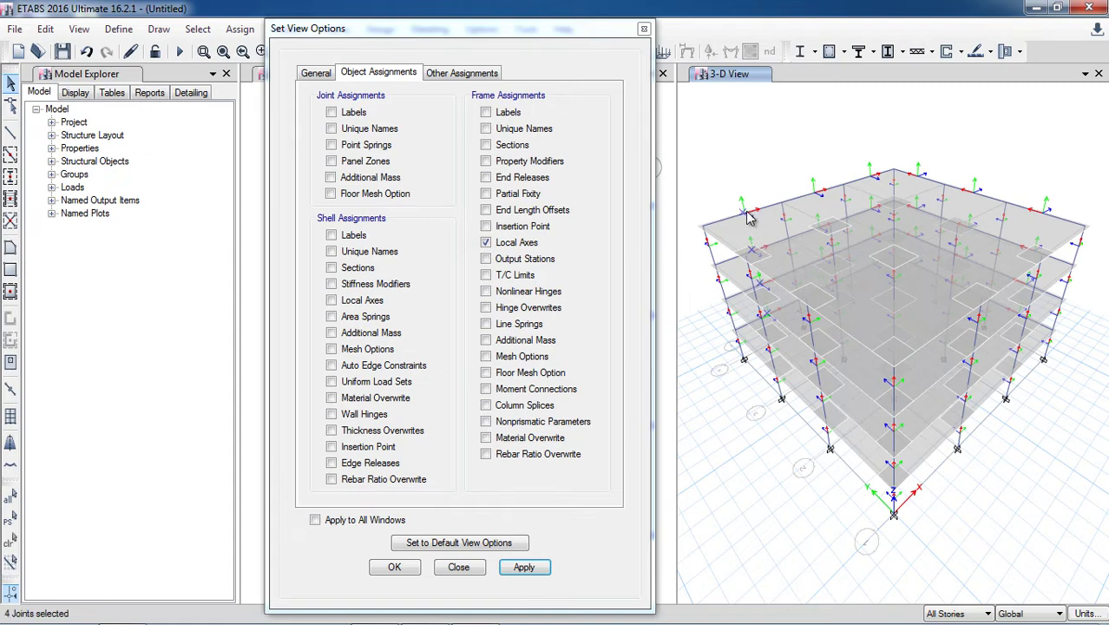
{"action": "left_click", "coordinate": [644, 29]}
- Examine the local axis arrows of the roof edge beams along grid line 4 up close in the 3-D view
{"action": "scroll", "coordinate": [767, 248], "scroll_direction": "up", "scroll_amount": 5}
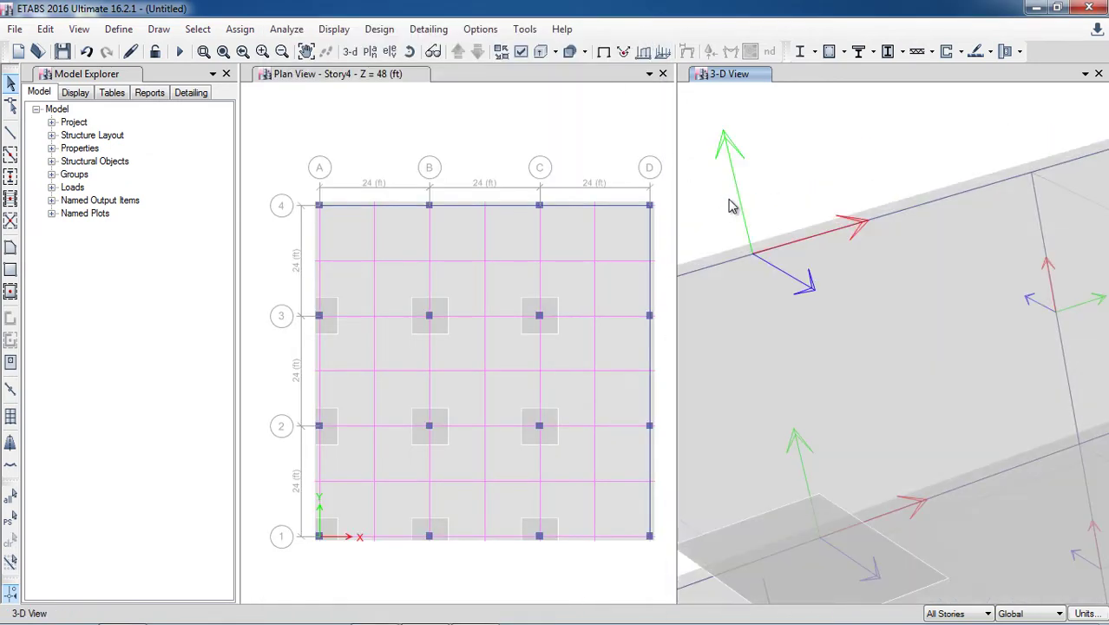
{"action": "scroll", "coordinate": [731, 205], "scroll_direction": "down", "scroll_amount": 2}
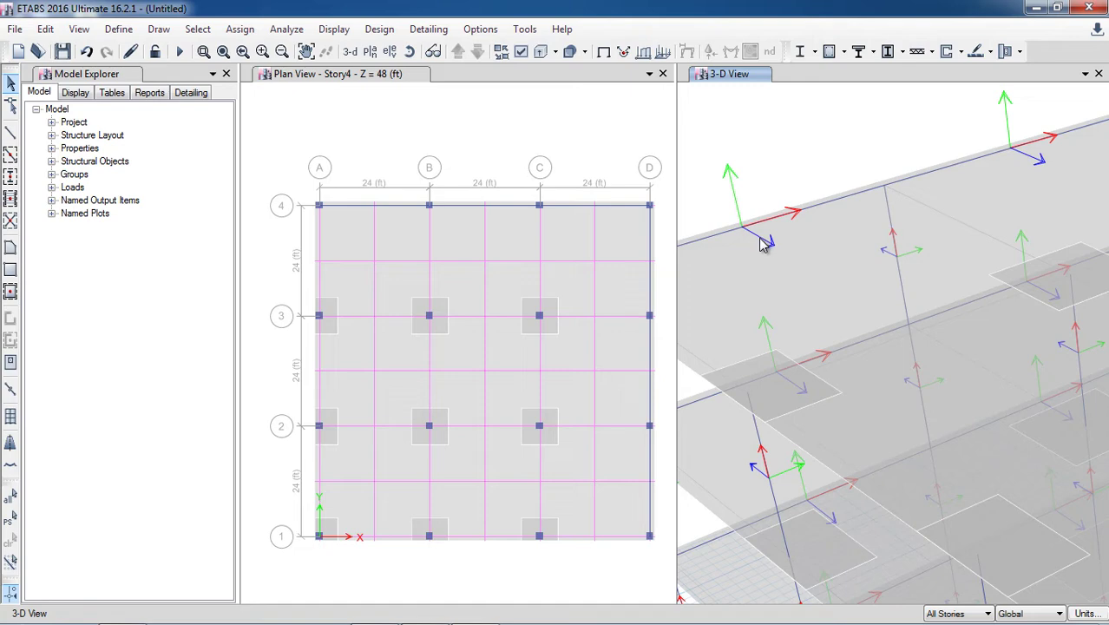
{"action": "left_click", "coordinate": [119, 29]}
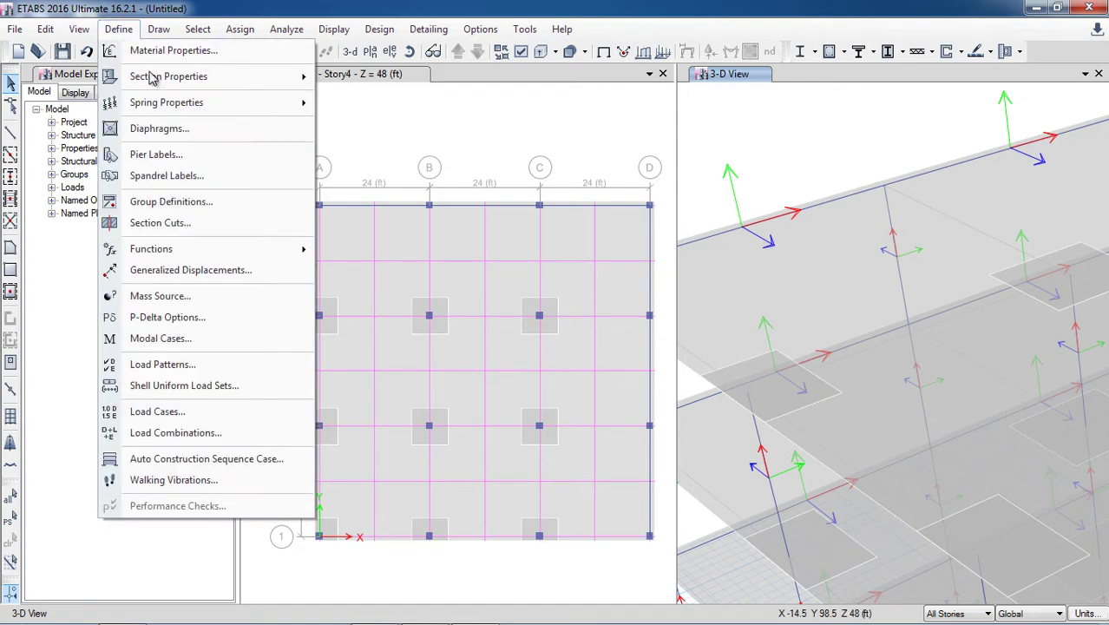
{"action": "mouse_move", "coordinate": [479, 29]}
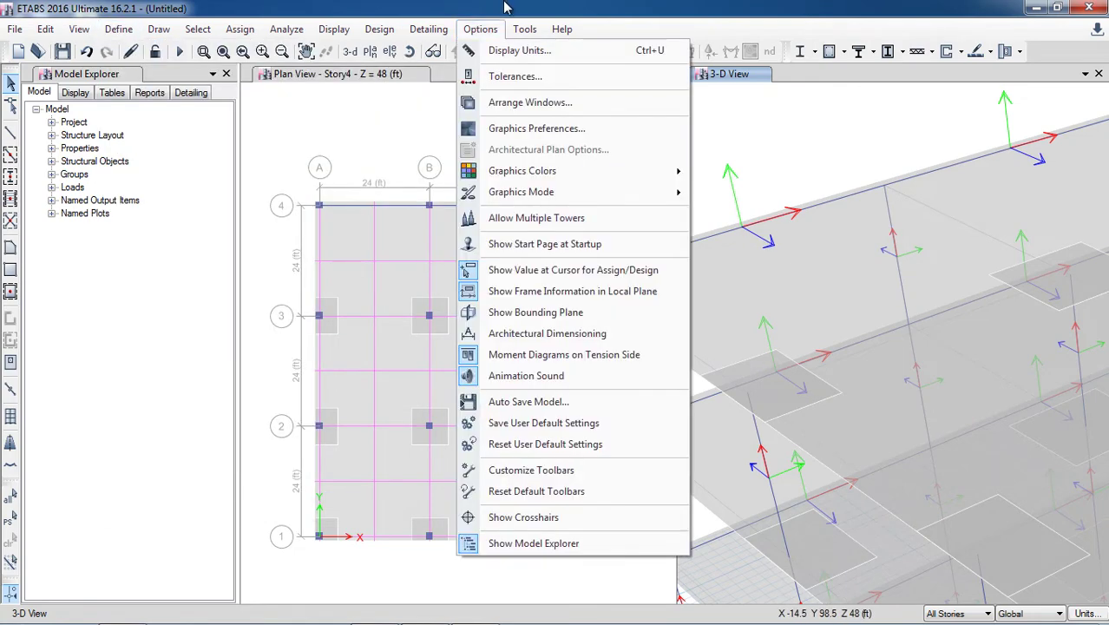
{"action": "left_click", "coordinate": [746, 165]}
{"action": "scroll", "coordinate": [820, 195], "scroll_direction": "down", "scroll_amount": 3}
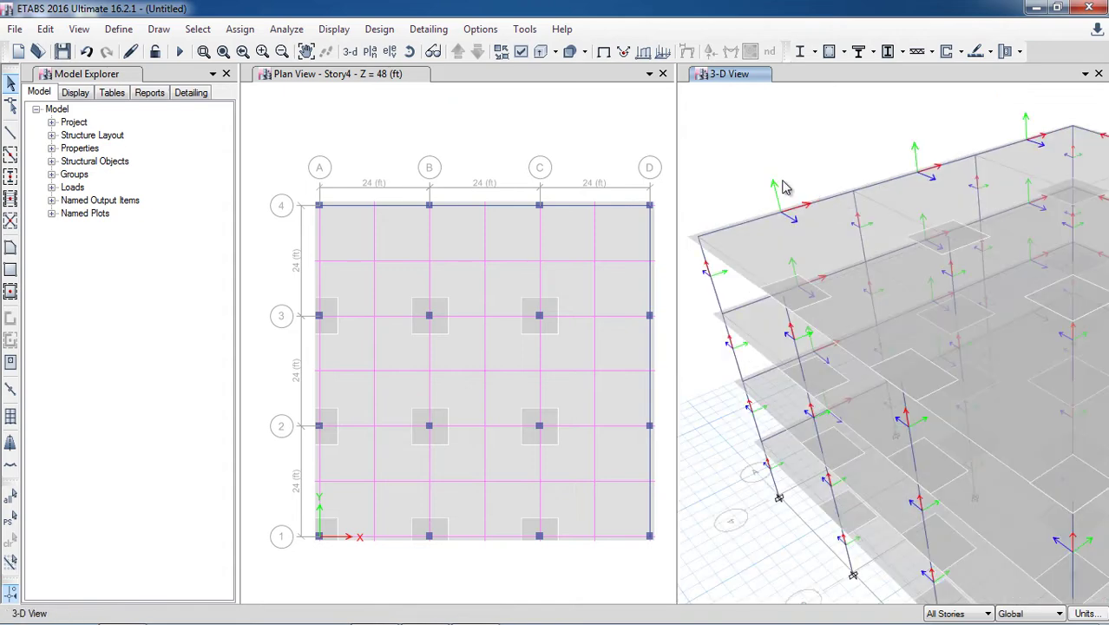
{"action": "scroll", "coordinate": [783, 188], "scroll_direction": "up", "scroll_amount": 3}
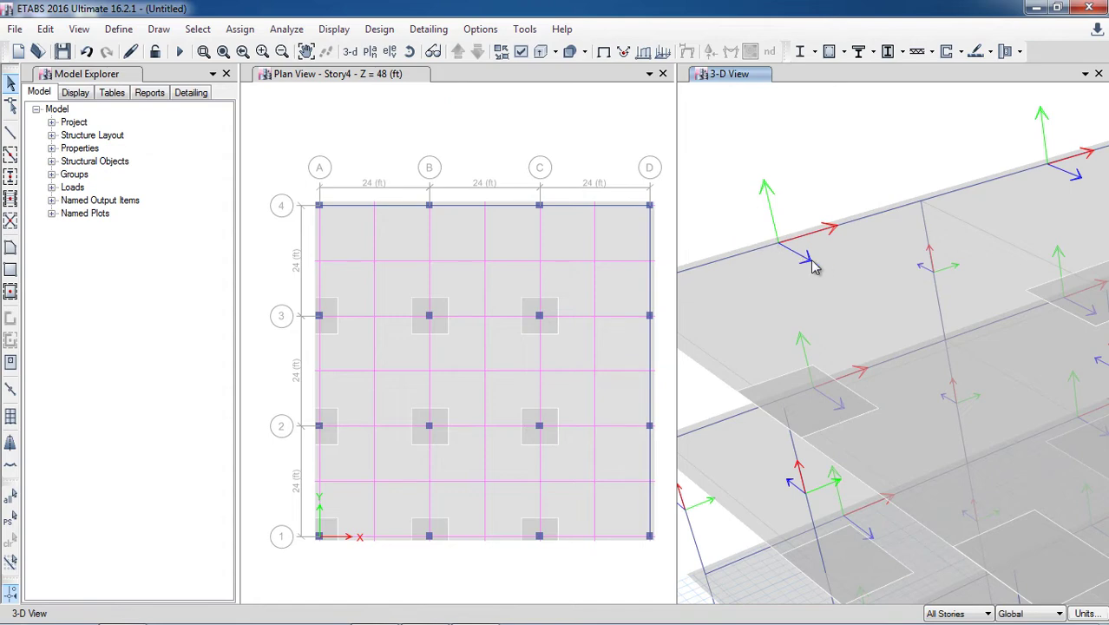
- Review the local 2 and 3 axes on the section preview of the ConcBm frame property without changing it
{"action": "left_click", "coordinate": [119, 29]}
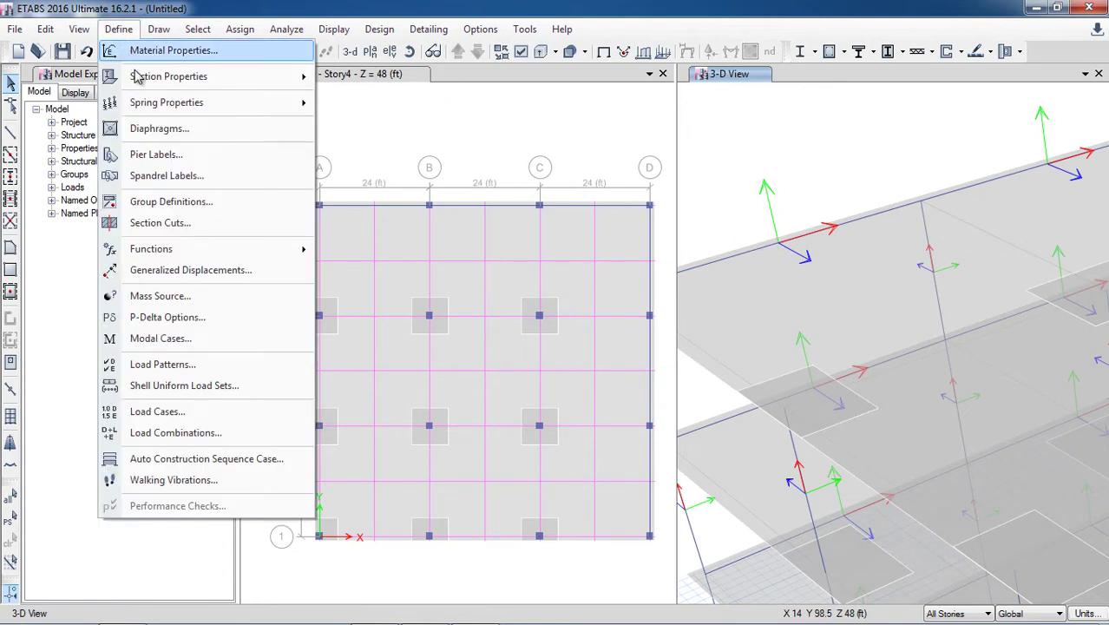
{"action": "mouse_move", "coordinate": [276, 78]}
{"action": "left_click", "coordinate": [423, 79]}
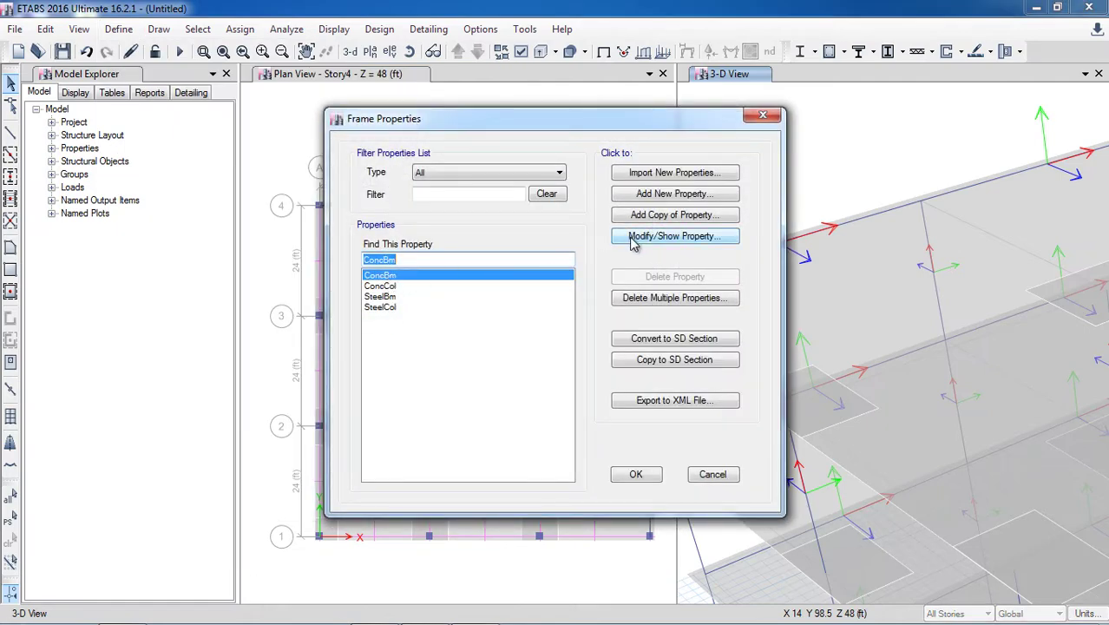
{"action": "left_click", "coordinate": [659, 242]}
{"action": "left_click_drag", "start_coordinate": [713, 82], "coordinate": [463, 113]}
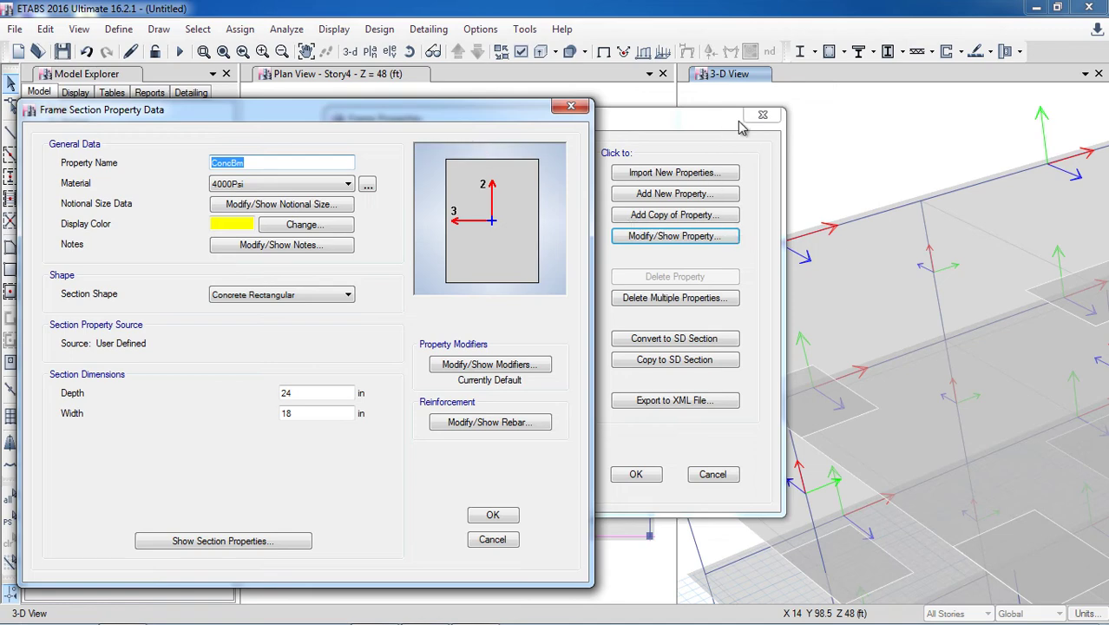
{"action": "left_click", "coordinate": [571, 106]}
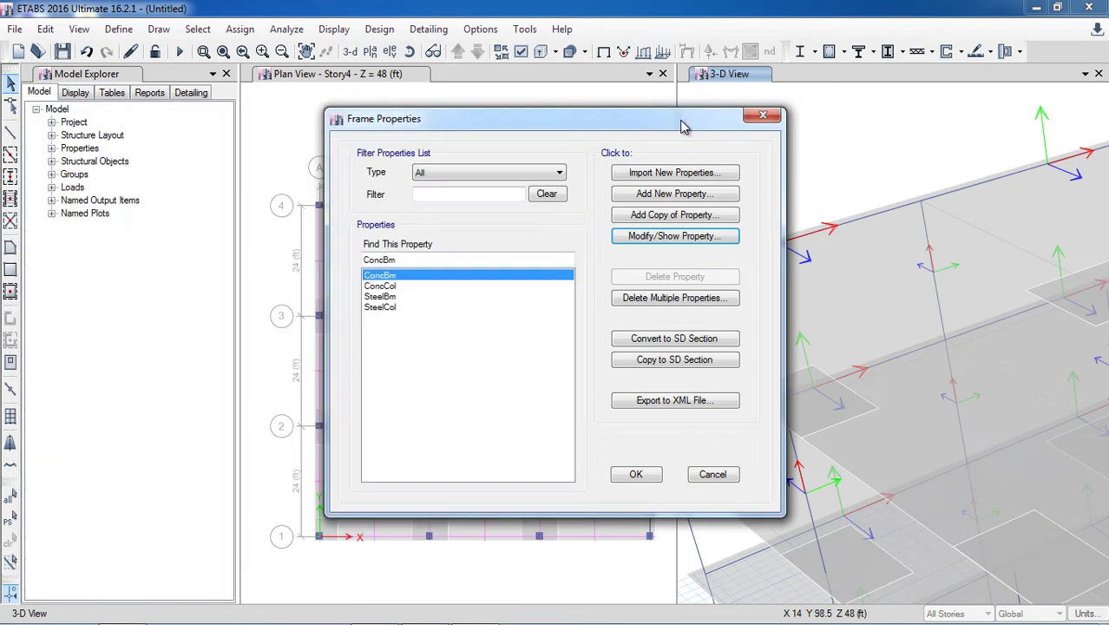
{"action": "left_click_drag", "start_coordinate": [713, 130], "coordinate": [433, 133]}
{"action": "left_click", "coordinate": [395, 237]}
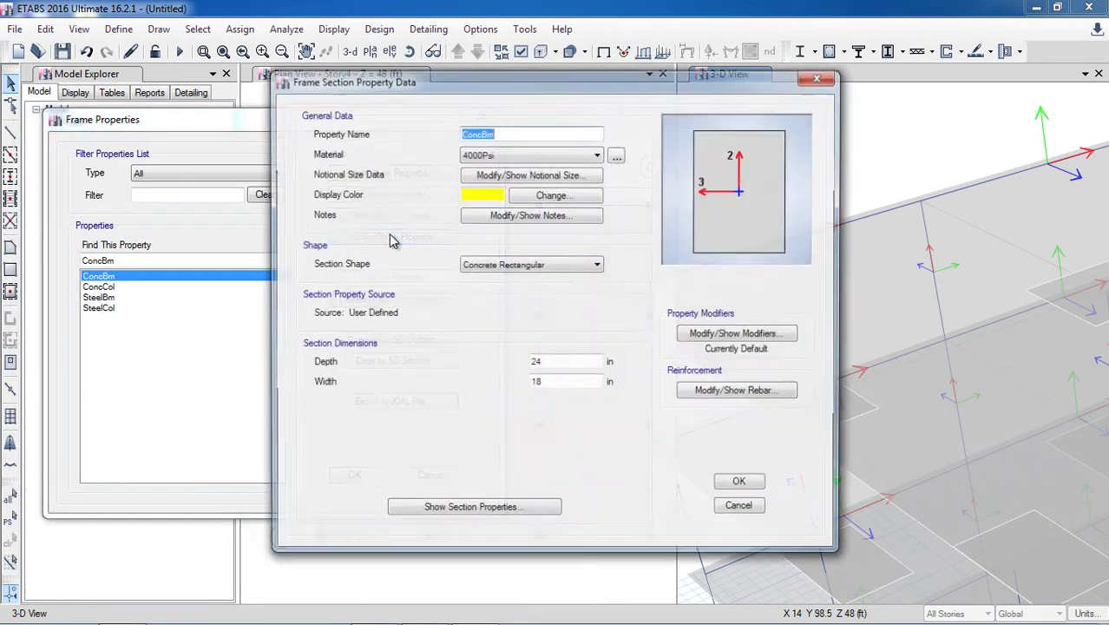
{"action": "left_click_drag", "start_coordinate": [694, 85], "coordinate": [492, 87]}
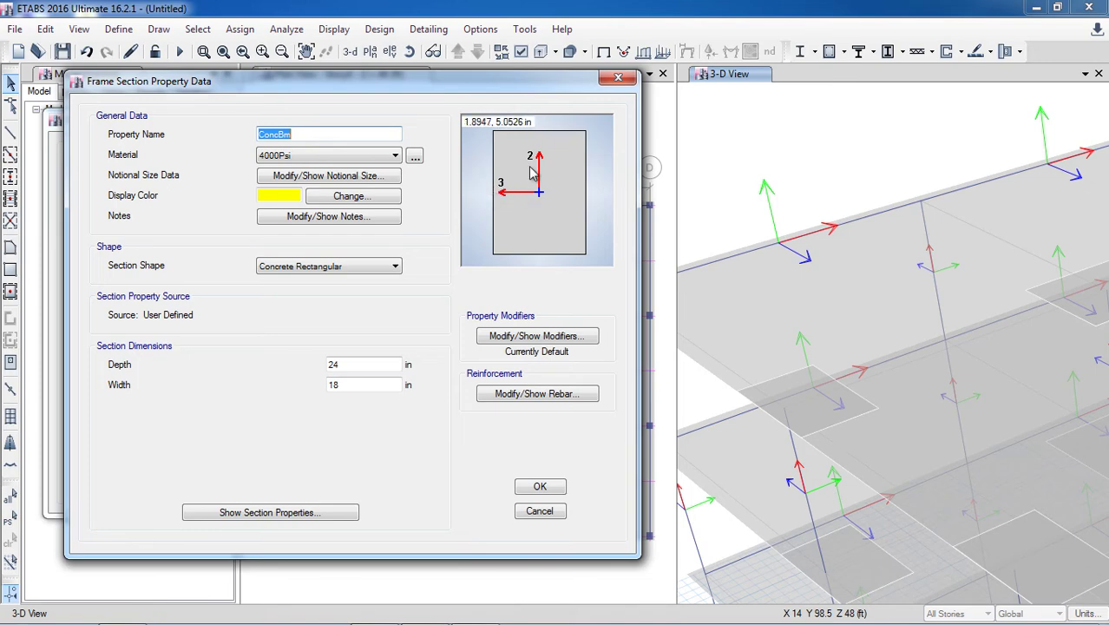
{"action": "left_click", "coordinate": [539, 511]}
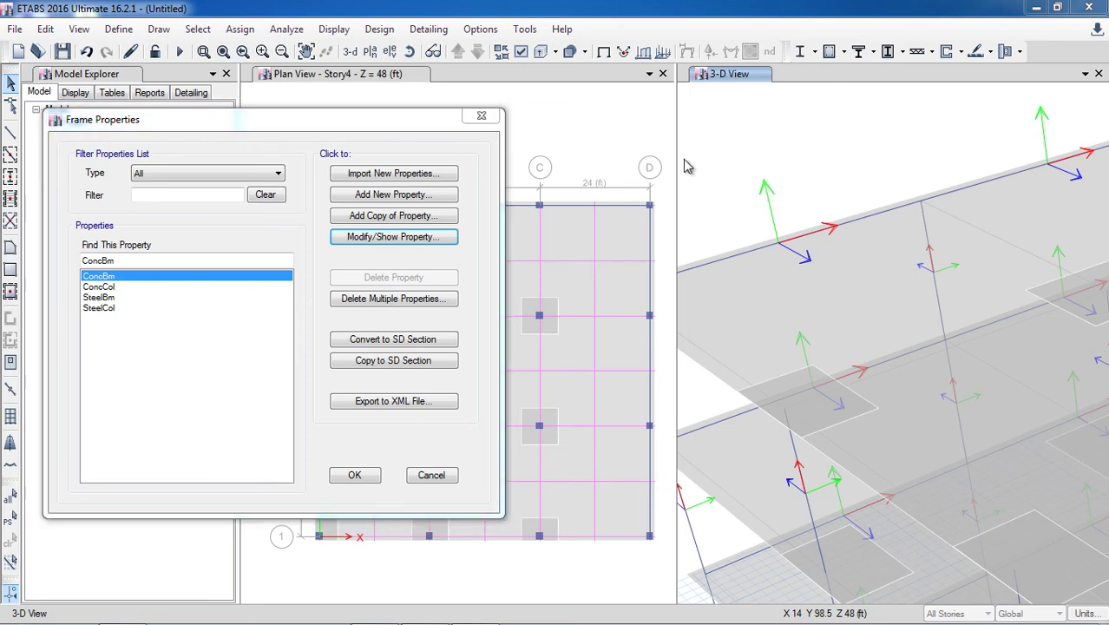
{"action": "left_click", "coordinate": [482, 118]}
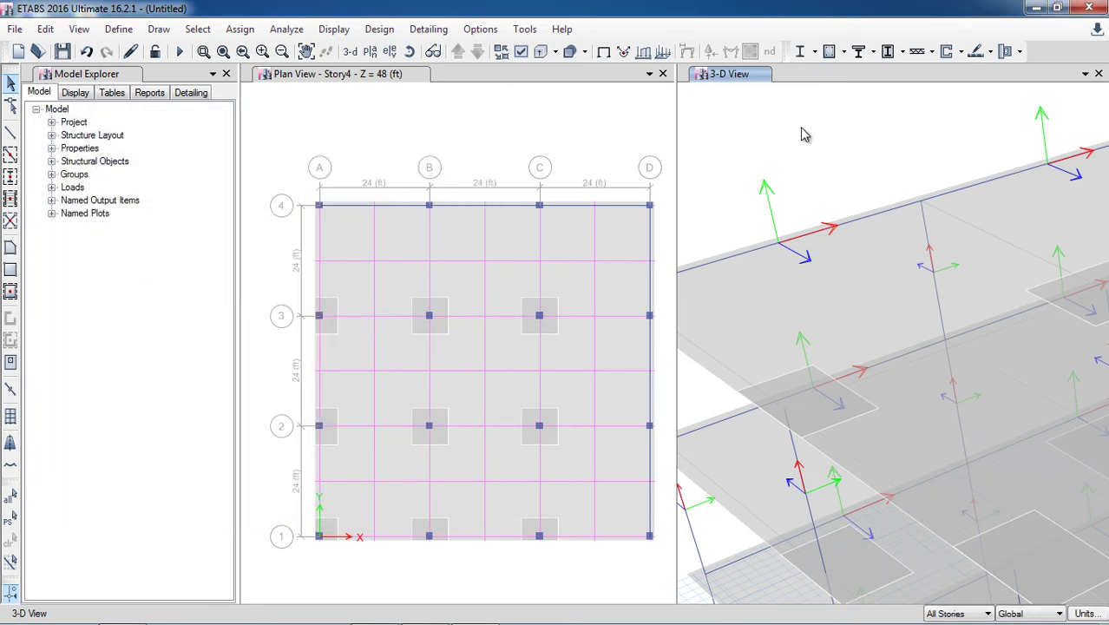
- Examine the local axis arrows of the columns up close in the 3-D view
{"action": "scroll", "coordinate": [800, 128], "scroll_direction": "down", "scroll_amount": 3}
{"action": "scroll", "coordinate": [728, 312], "scroll_direction": "up", "scroll_amount": 5}
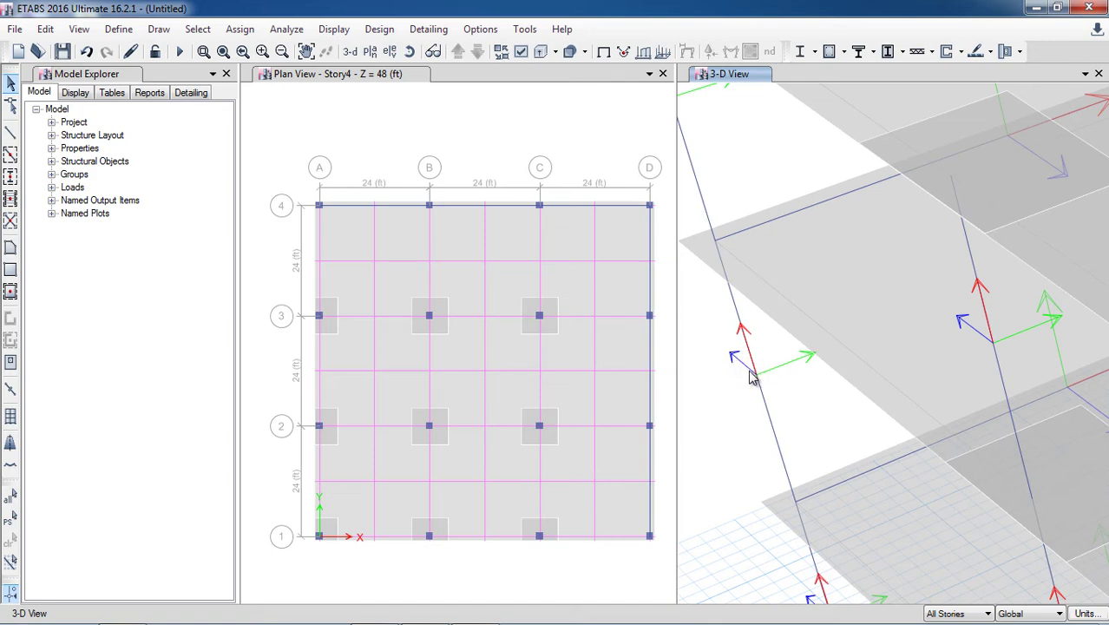
{"action": "scroll", "coordinate": [751, 374], "scroll_direction": "down", "scroll_amount": 3}
{"action": "scroll", "coordinate": [718, 359], "scroll_direction": "down", "scroll_amount": 2}
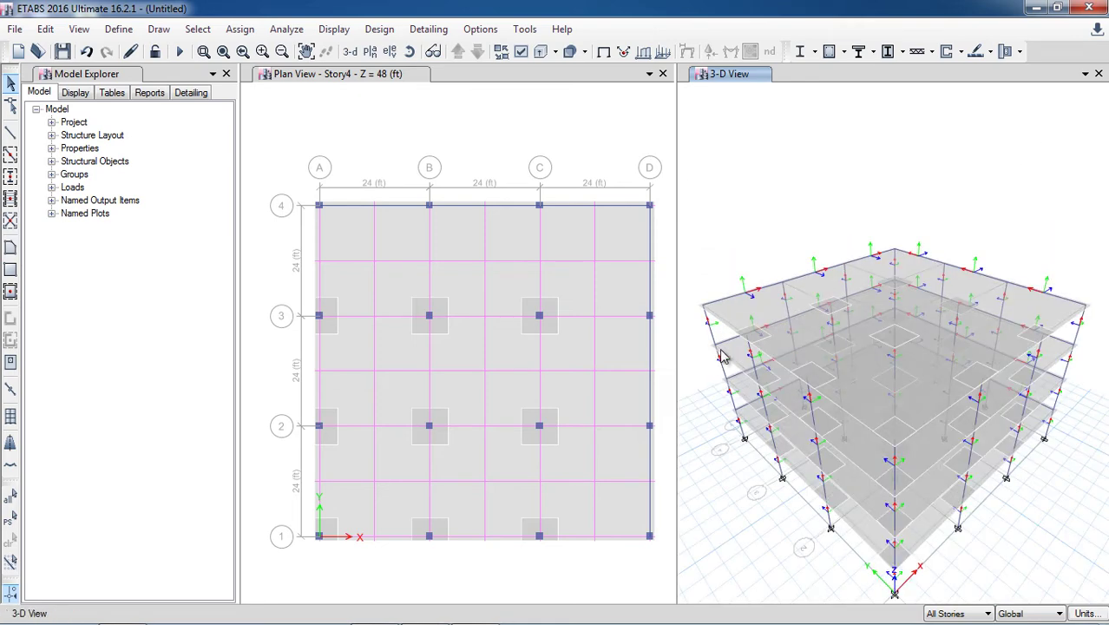
{"action": "scroll", "coordinate": [811, 392], "scroll_direction": "up", "scroll_amount": 4}
{"action": "scroll", "coordinate": [811, 393], "scroll_direction": "down", "scroll_amount": 1}
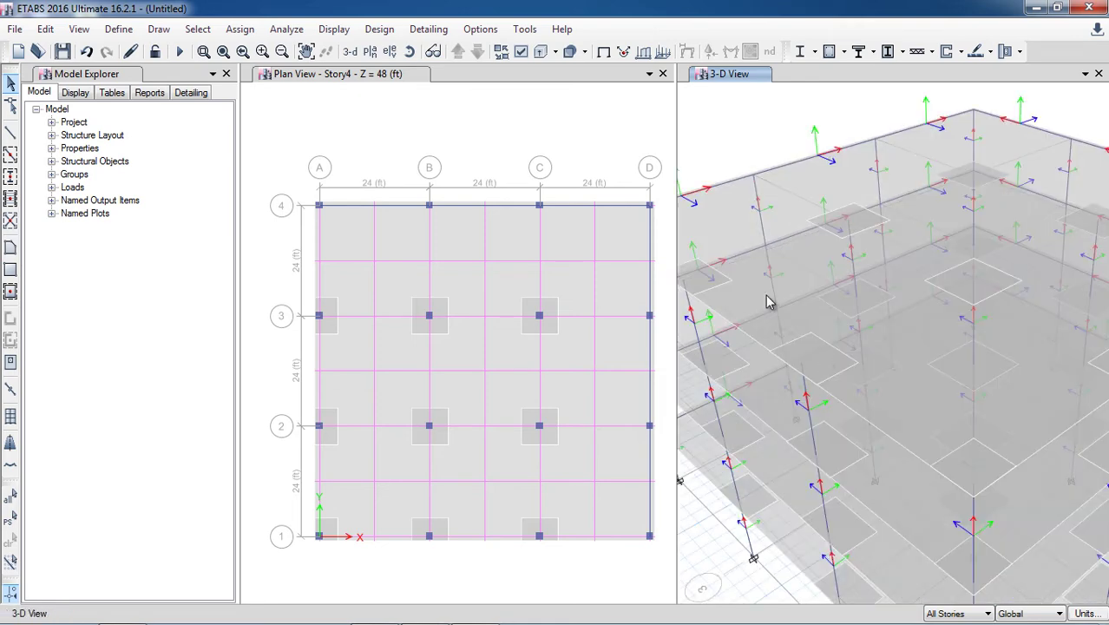
- Hide the frame local axes, display the shell local axes in the 3-D view, and close the Story4 plan view
{"action": "left_click", "coordinate": [520, 52]}
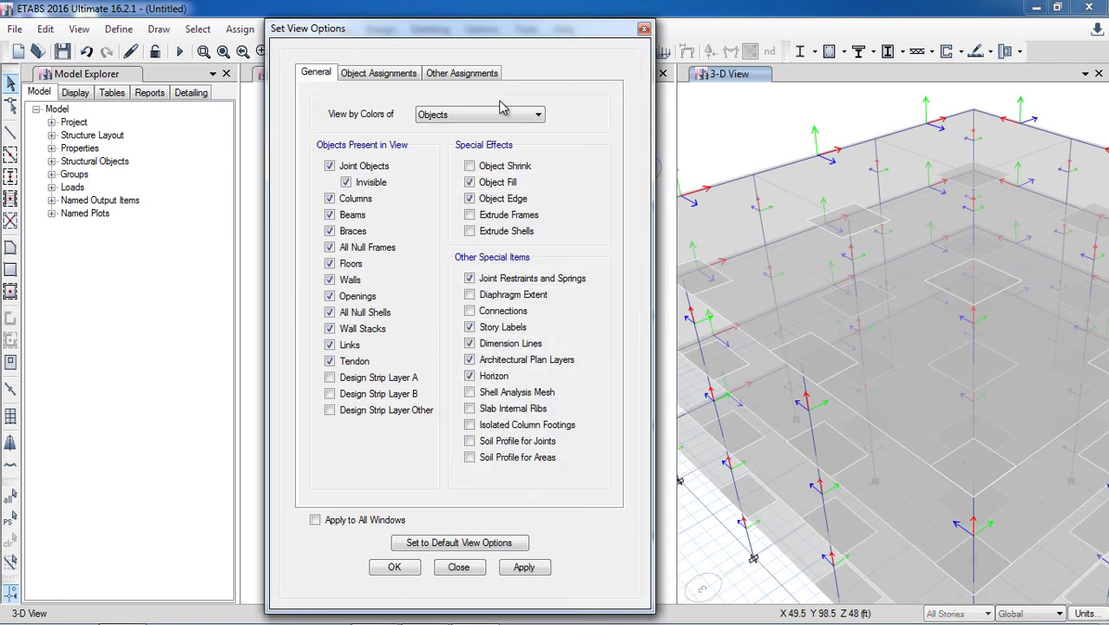
{"action": "left_click", "coordinate": [396, 77]}
{"action": "left_click", "coordinate": [497, 242]}
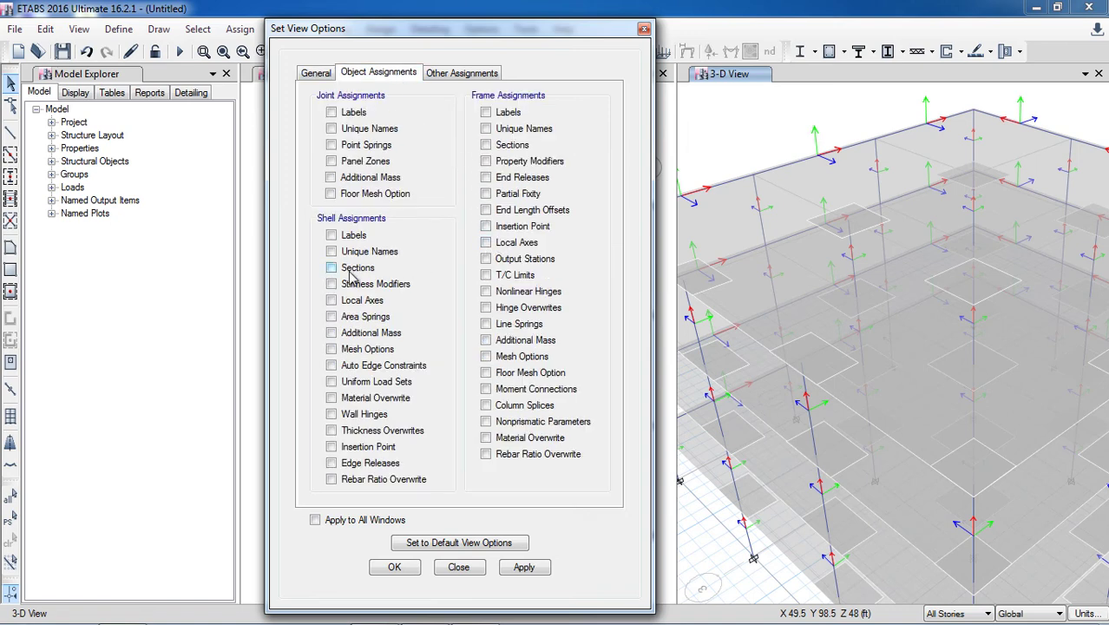
{"action": "left_click", "coordinate": [360, 304]}
{"action": "left_click", "coordinate": [523, 567]}
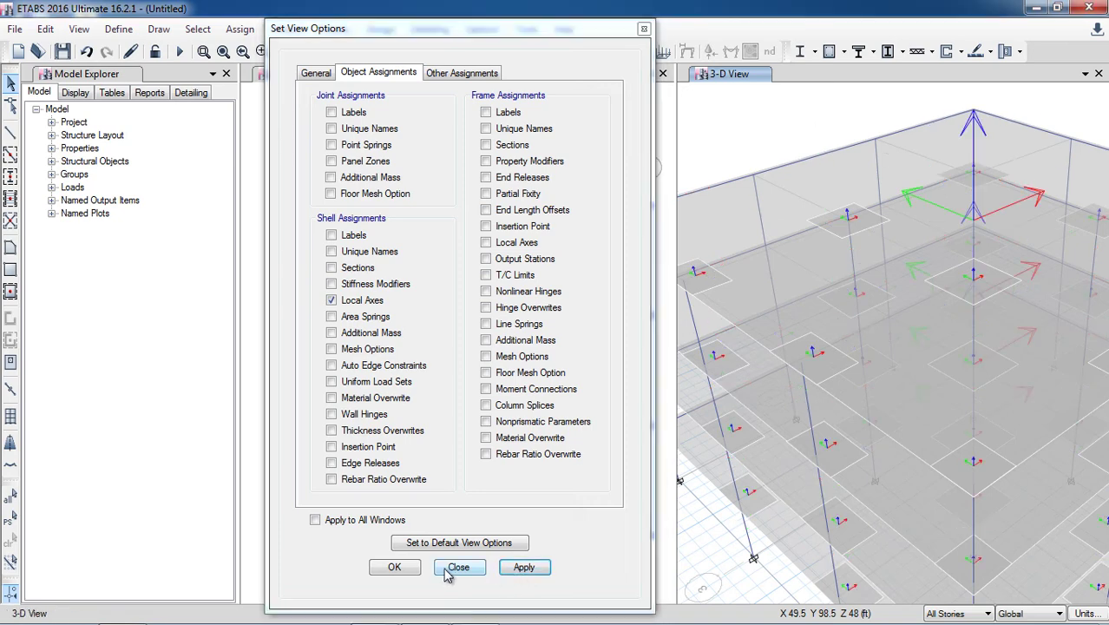
{"action": "left_click", "coordinate": [394, 567]}
{"action": "left_click", "coordinate": [663, 74]}
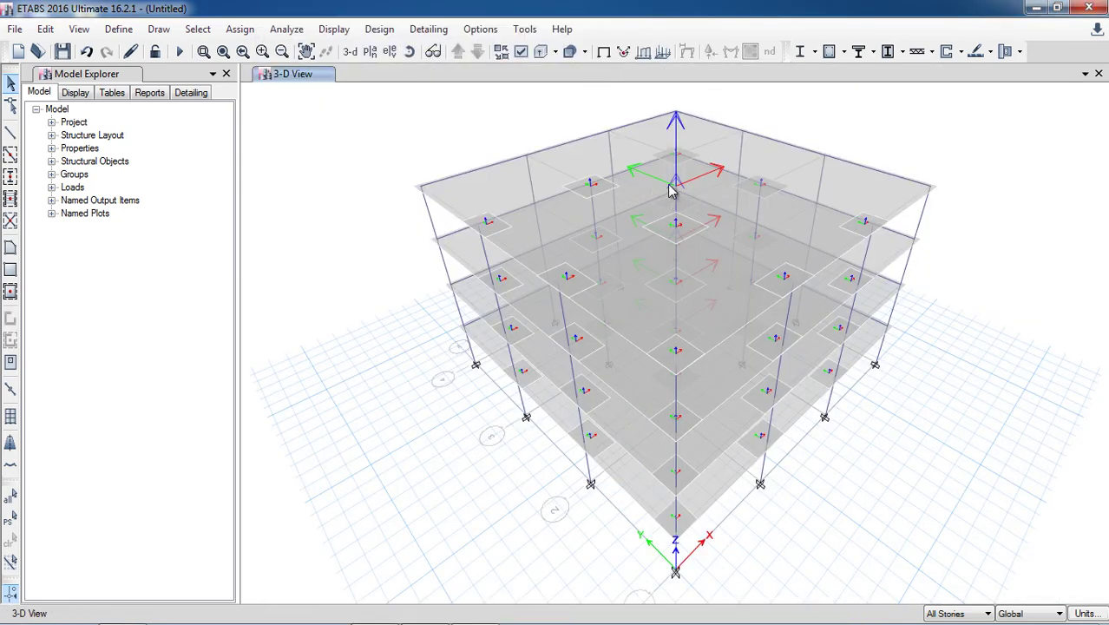
- Examine the local axis arrows of the slabs and drop panels on all stories from a lower, rotated 3-D angle
{"action": "left_click", "coordinate": [408, 51]}
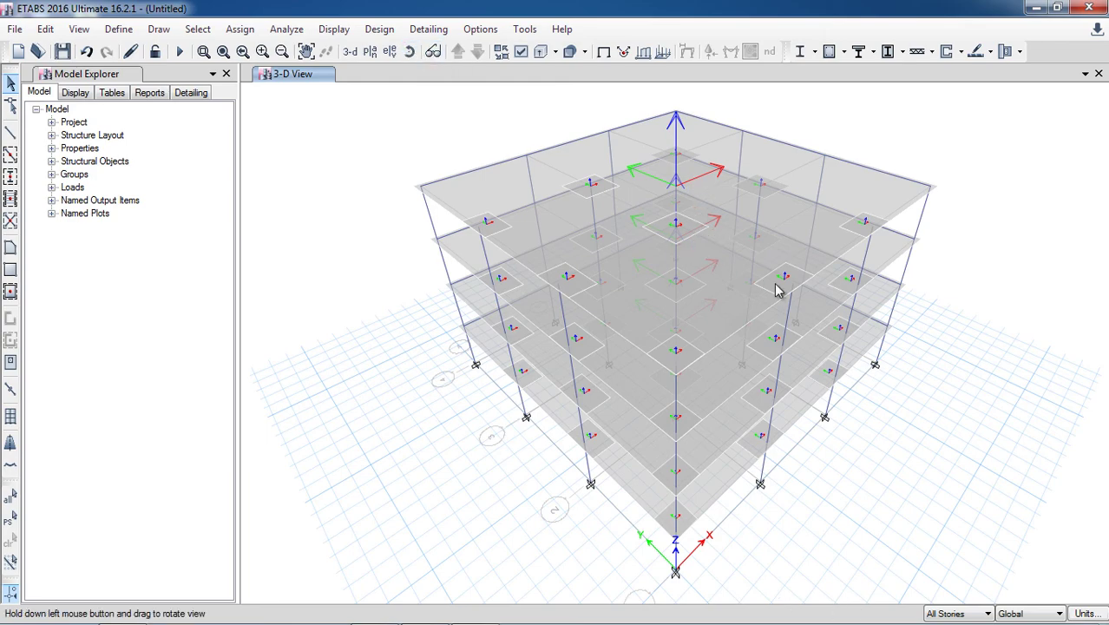
{"action": "left_click_drag", "start_coordinate": [941, 299], "coordinate": [861, 252]}
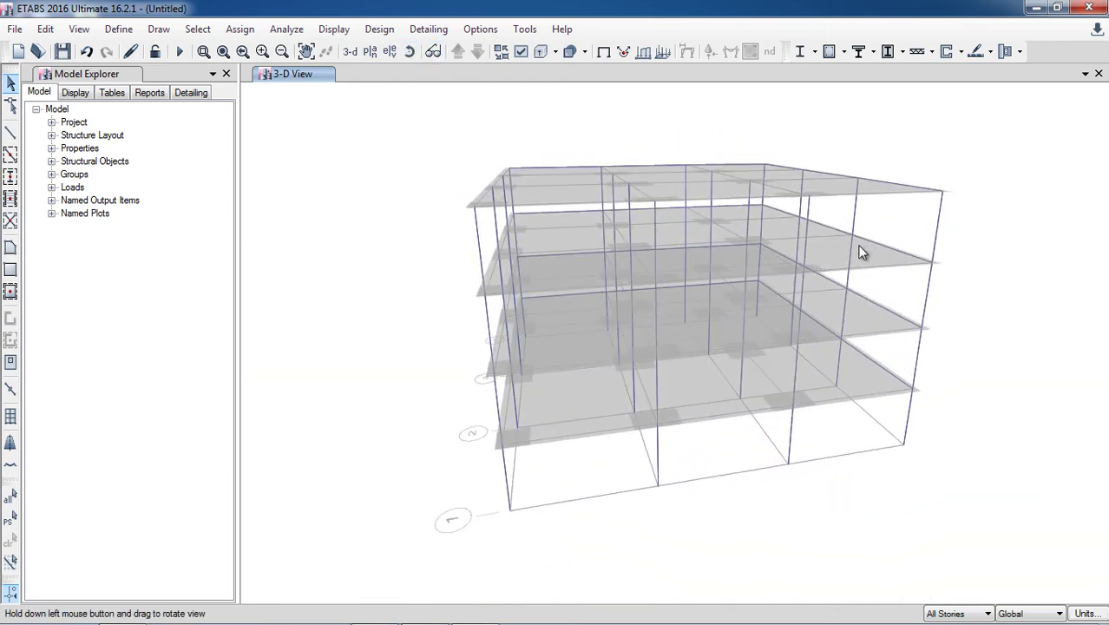
{"action": "scroll", "coordinate": [692, 174], "scroll_direction": "up", "scroll_amount": 5}
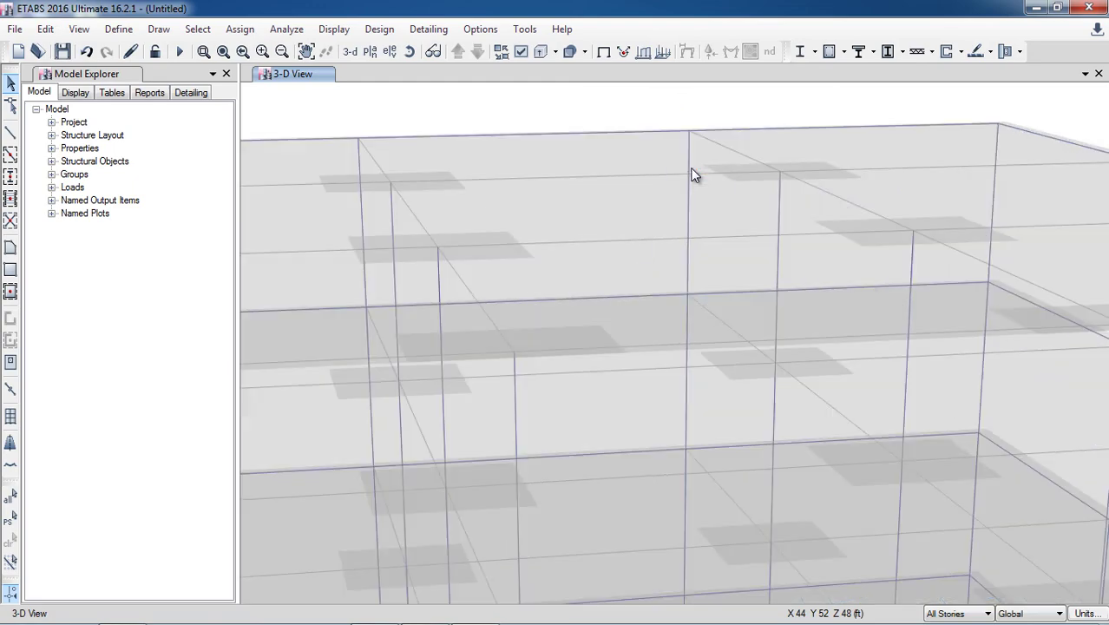
{"action": "scroll", "coordinate": [691, 174], "scroll_direction": "down", "scroll_amount": 3}
{"action": "scroll", "coordinate": [607, 241], "scroll_direction": "down", "scroll_amount": 2}
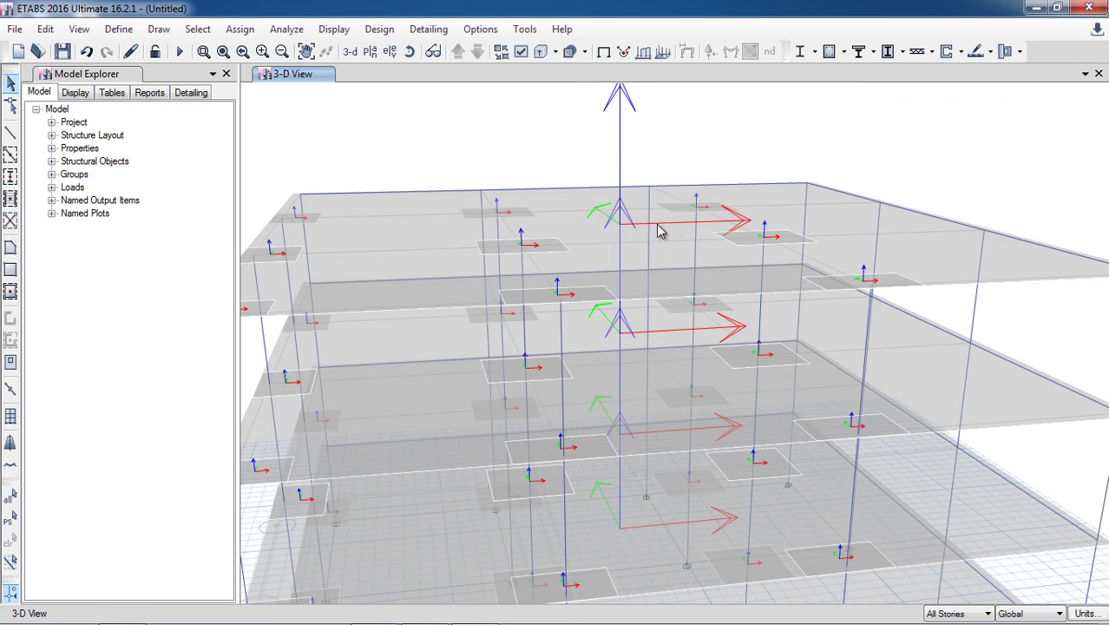
{"action": "scroll", "coordinate": [658, 227], "scroll_direction": "down", "scroll_amount": 3}
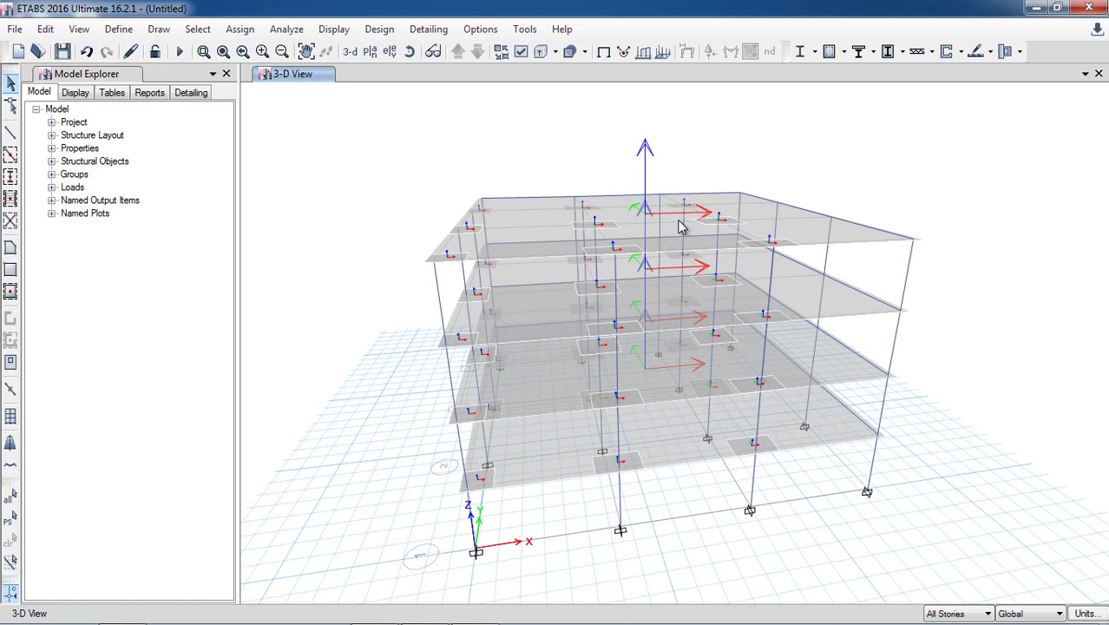
{"action": "scroll", "coordinate": [668, 219], "scroll_direction": "up", "scroll_amount": 3}
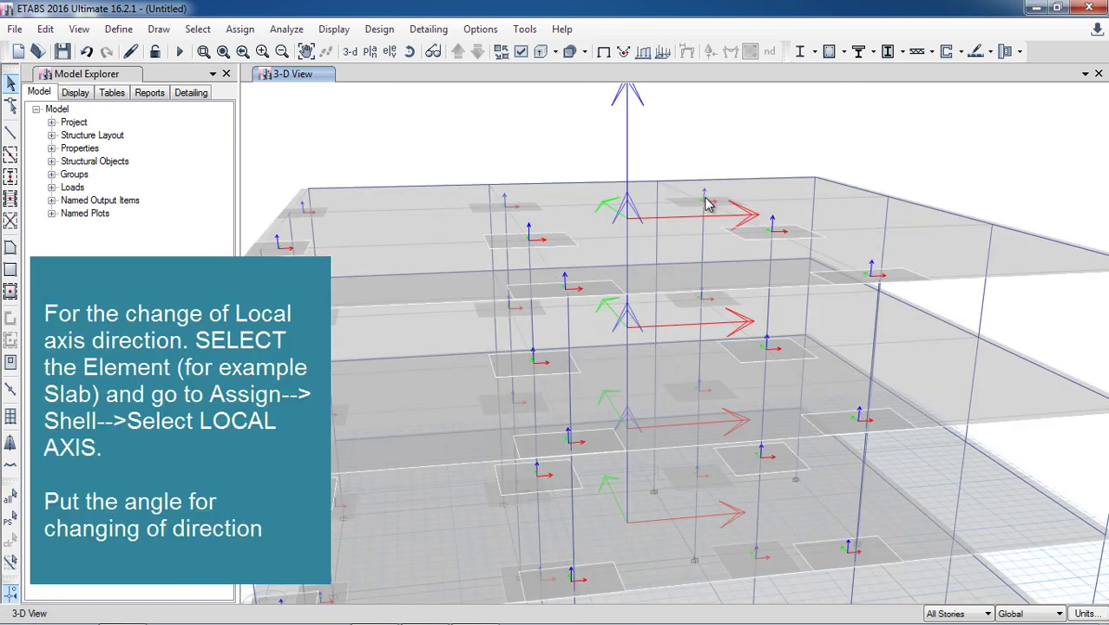
{"action": "scroll", "coordinate": [691, 141], "scroll_direction": "down", "scroll_amount": 3}
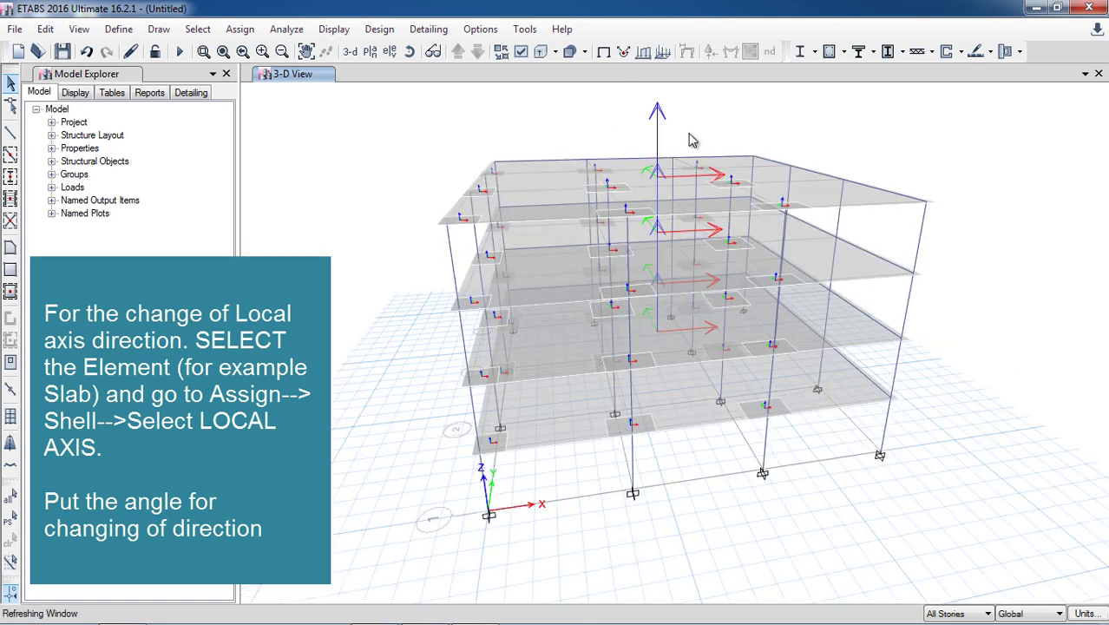